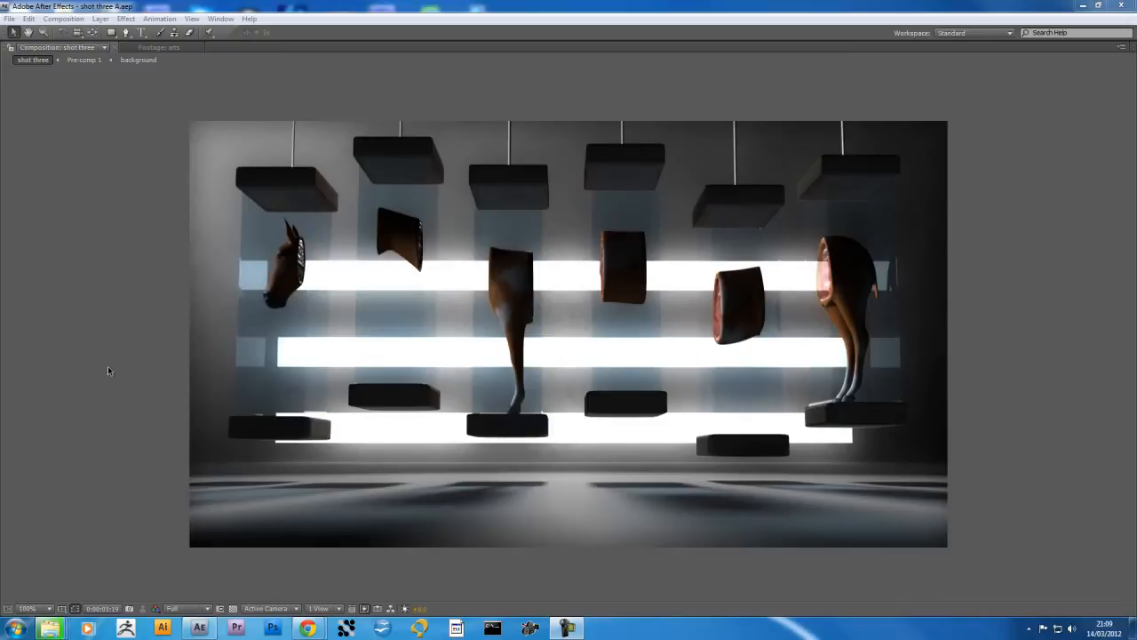
# - Play a preview of the finished shot three composition and restore the viewer to its normal panel layout
pyautogui.click(129, 405)
pyautogui.press('space')
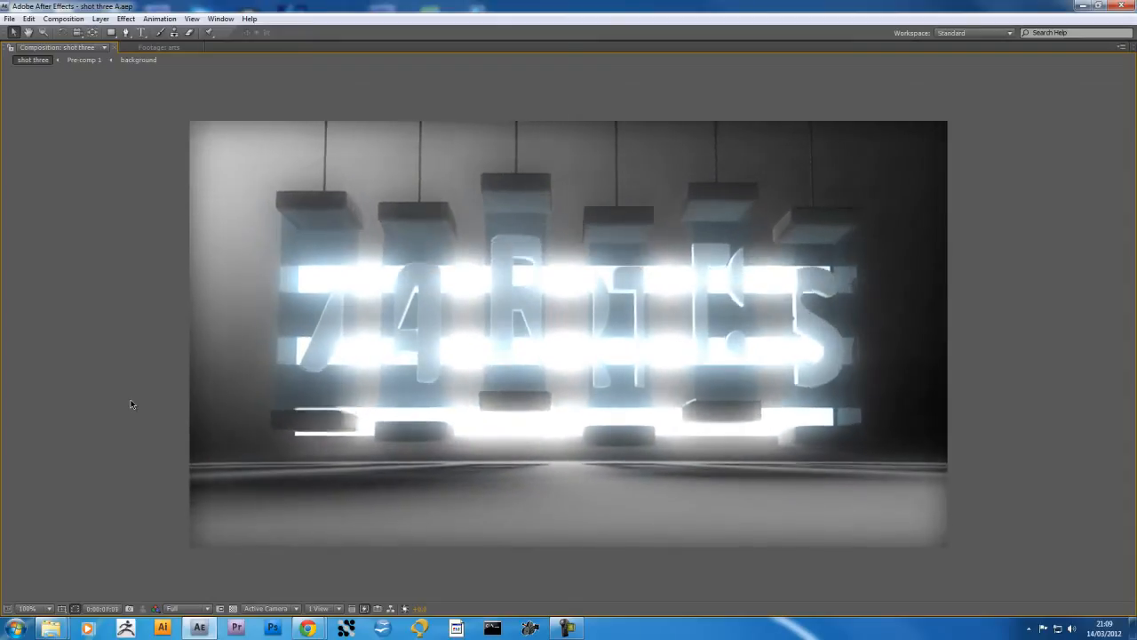
pyautogui.press('space')
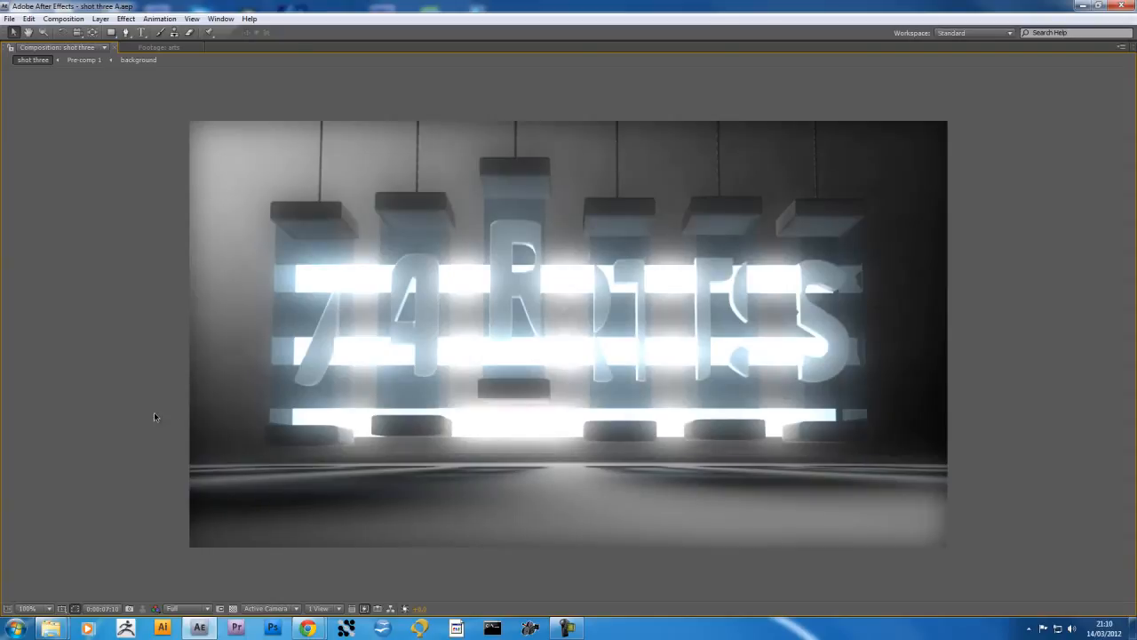
pyautogui.press('`')
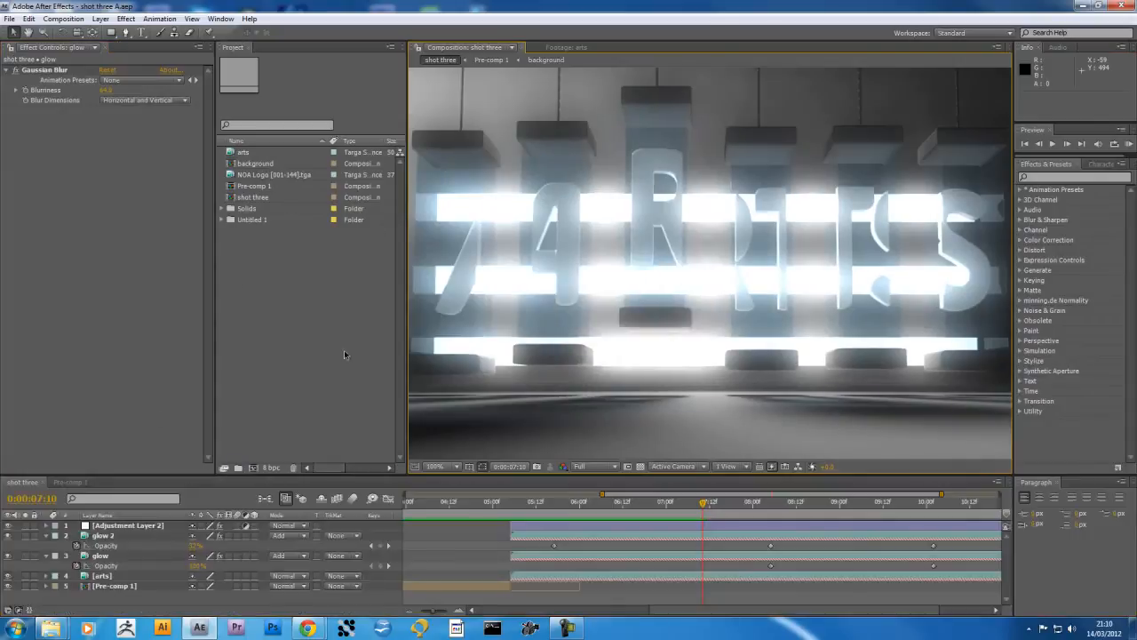
# - Create a new empty project
pyautogui.click(7, 20)
pyautogui.moveTo(40, 33)
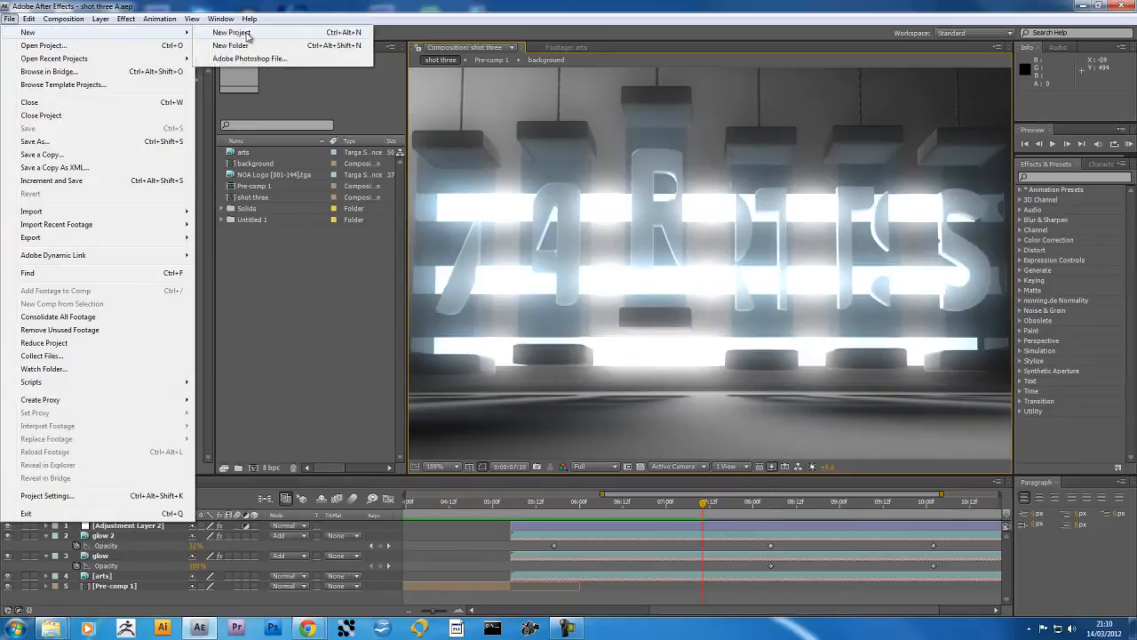
pyautogui.click(248, 35)
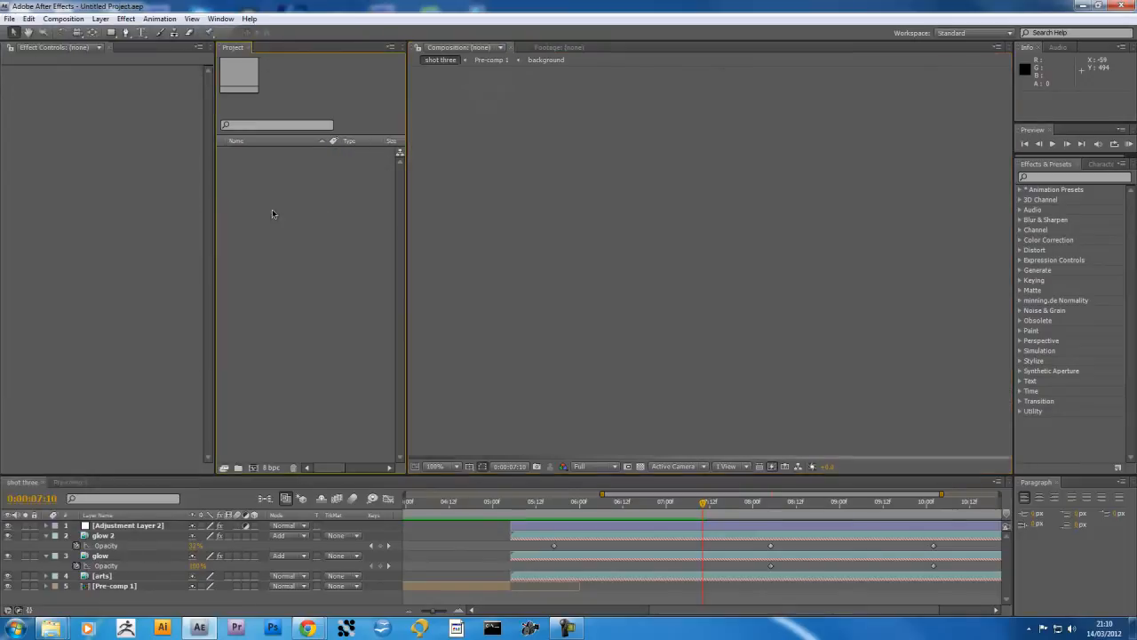
# - Import only the shot three.001 Targa frame from horse masterLayer as footage, with Targa Sequence off and Straight - Unmatted alpha
pyautogui.click(61, 20)
pyautogui.moveTo(7, 18)
pyautogui.moveTo(64, 20)
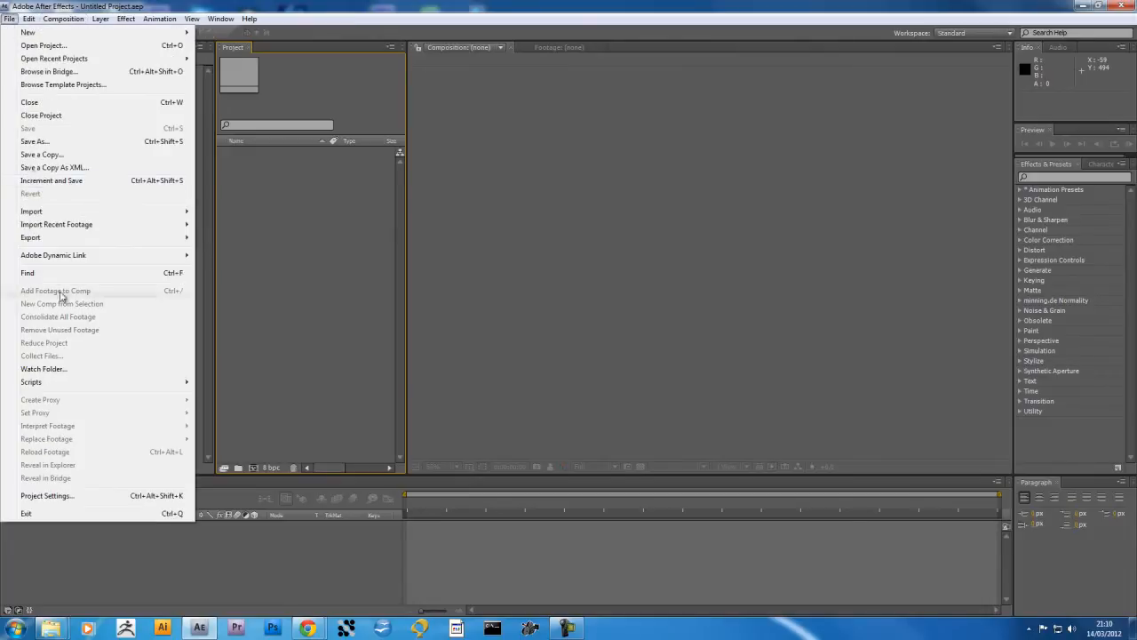
pyautogui.moveTo(114, 213)
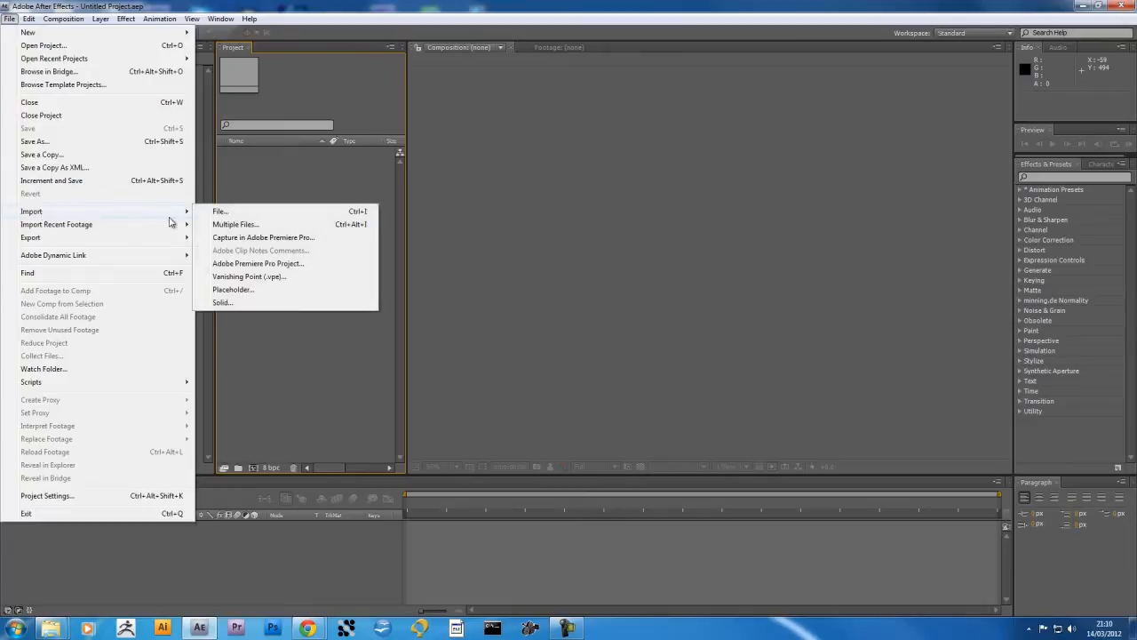
pyautogui.click(227, 212)
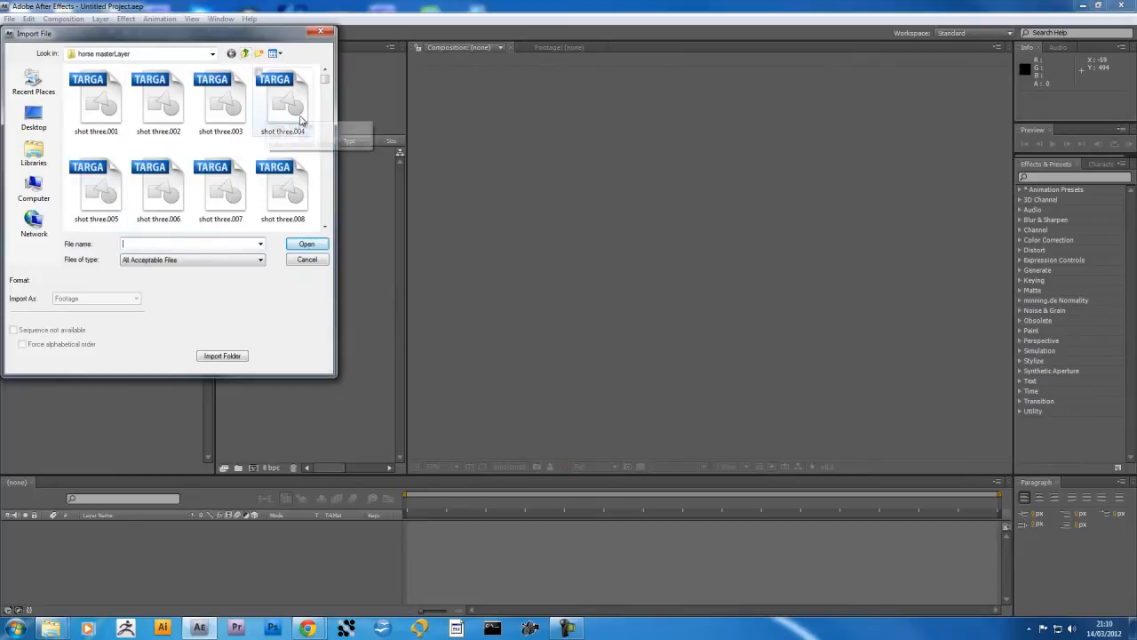
pyautogui.moveTo(324, 83)
pyautogui.mouseDown()
pyautogui.moveTo(328, 221)
pyautogui.moveTo(324, 71)
pyautogui.mouseUp()
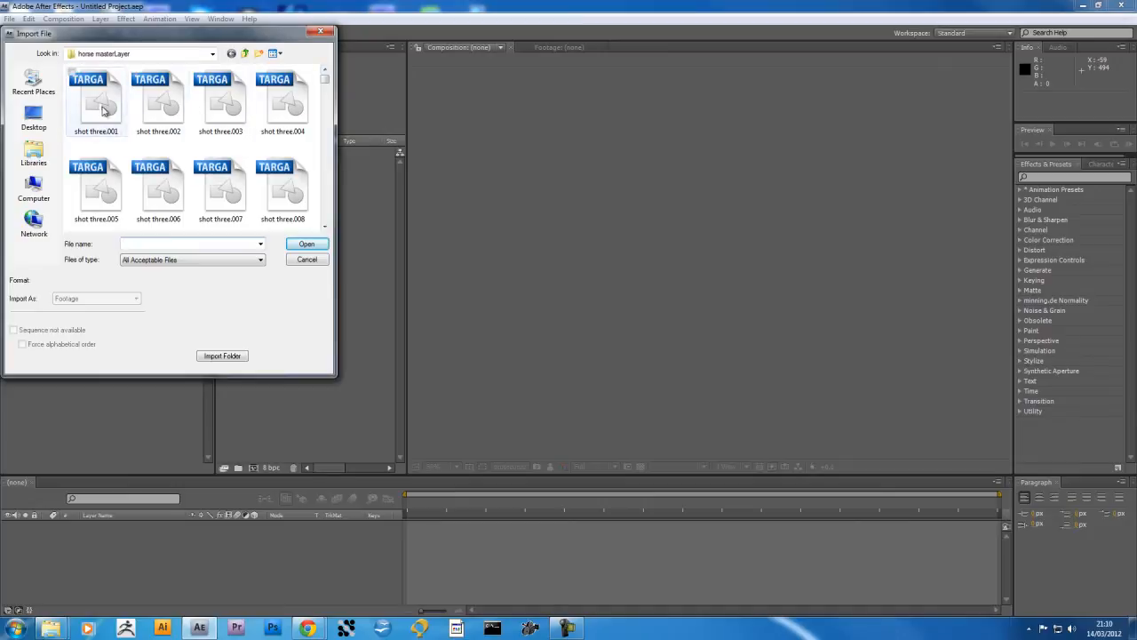
pyautogui.click(103, 110)
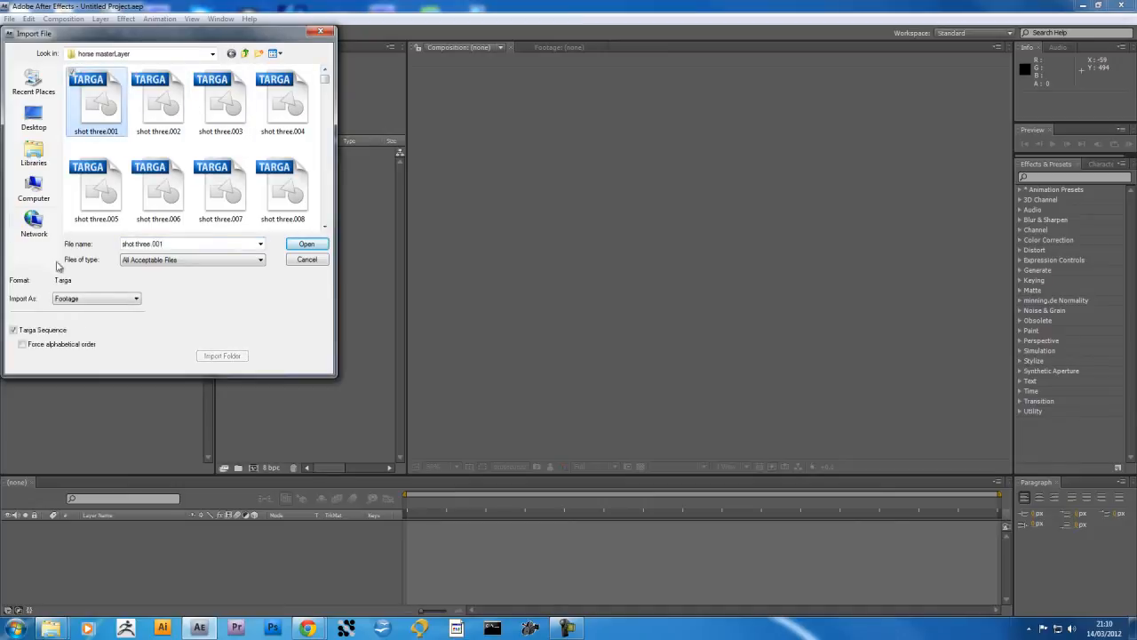
pyautogui.click(79, 300)
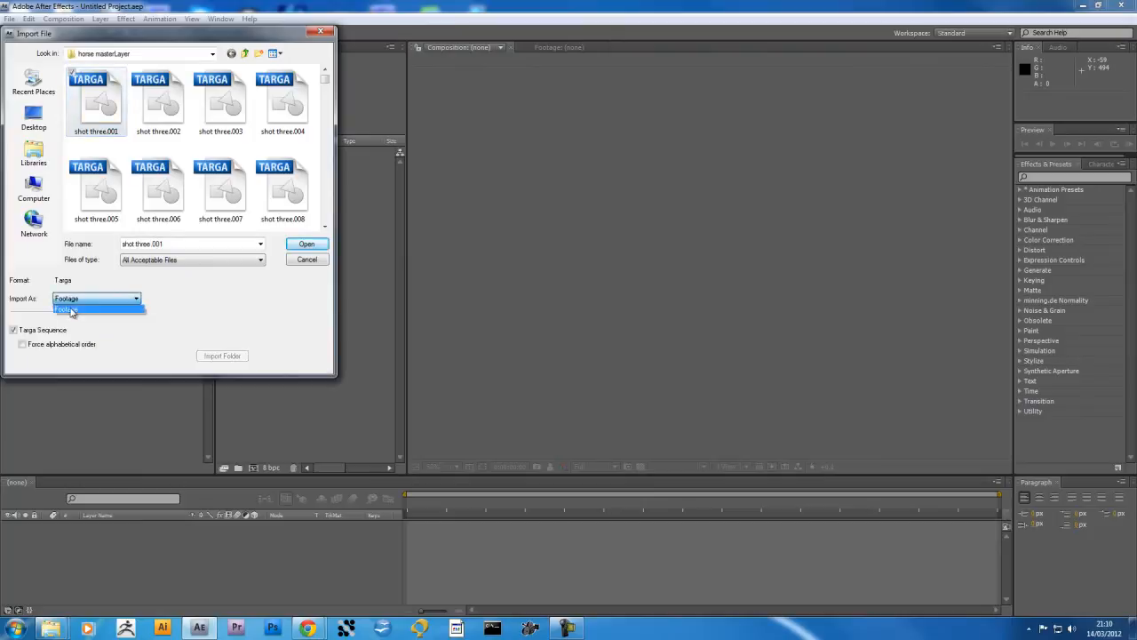
pyautogui.click(77, 310)
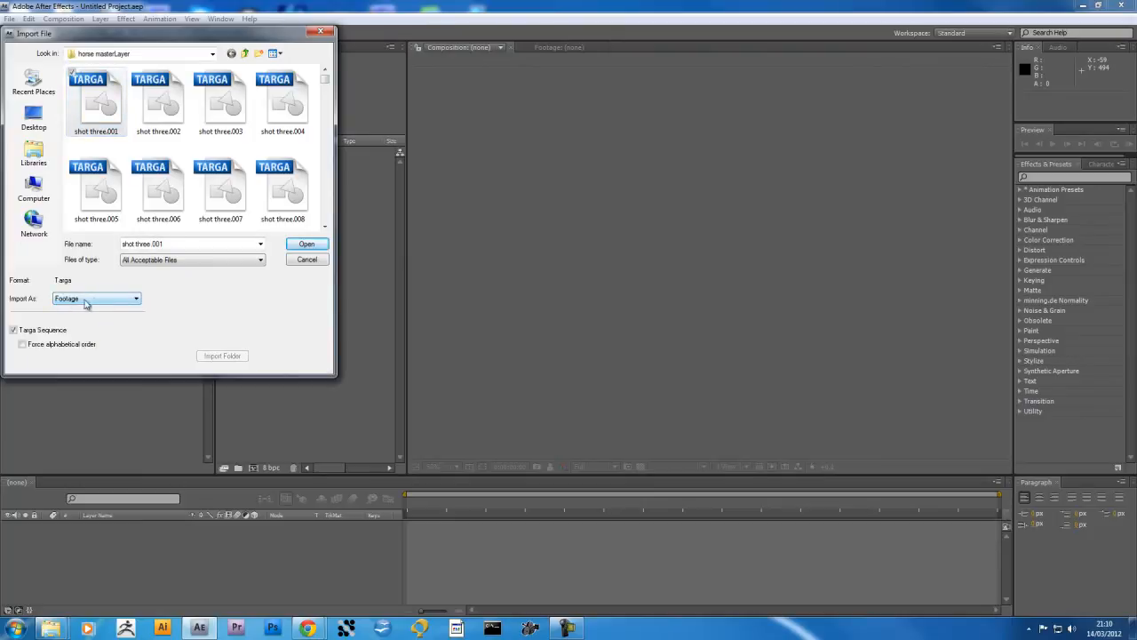
pyautogui.click(105, 107)
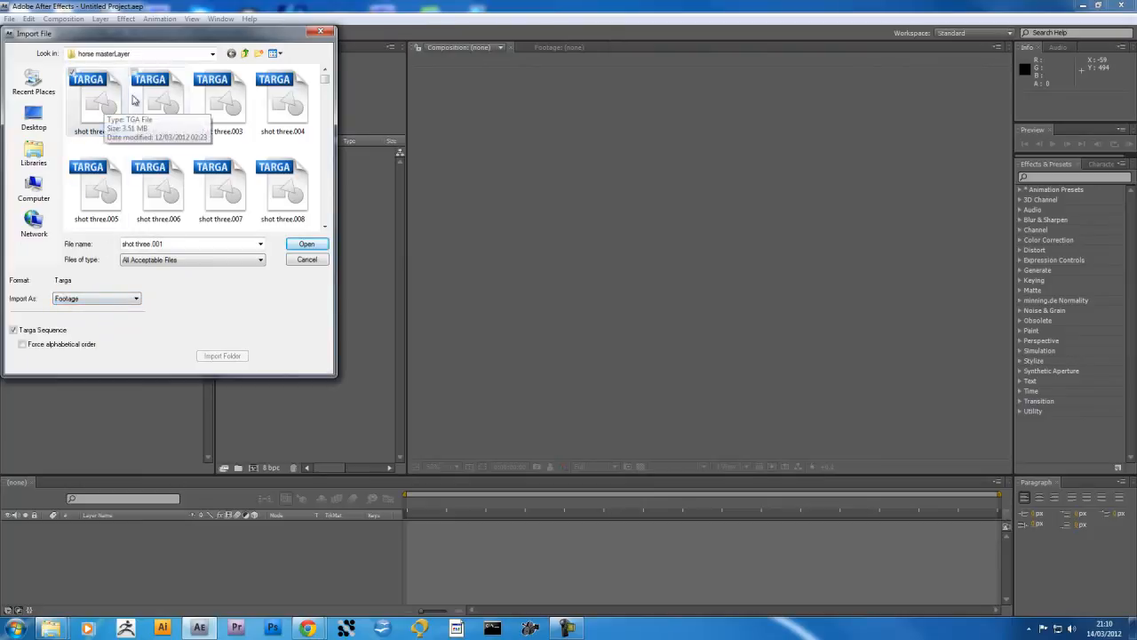
pyautogui.click(14, 330)
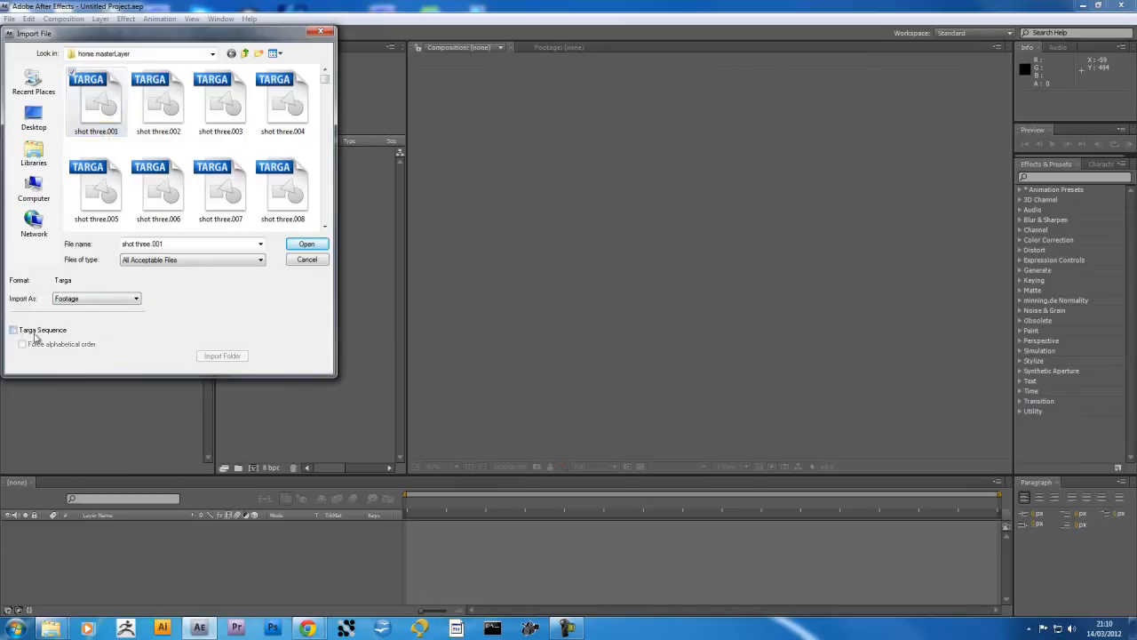
pyautogui.click(307, 245)
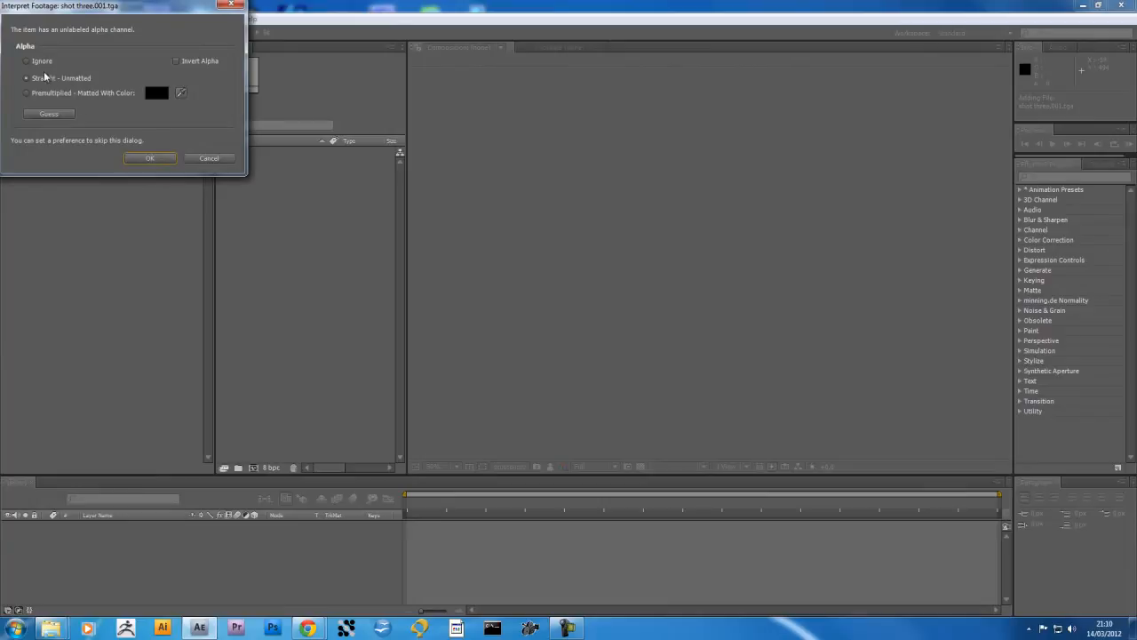
pyautogui.click(151, 158)
# - Create a composition from the shot three.001.tga still and view the whole frame
pyautogui.moveTo(302, 154); pyautogui.dragTo(421, 551)
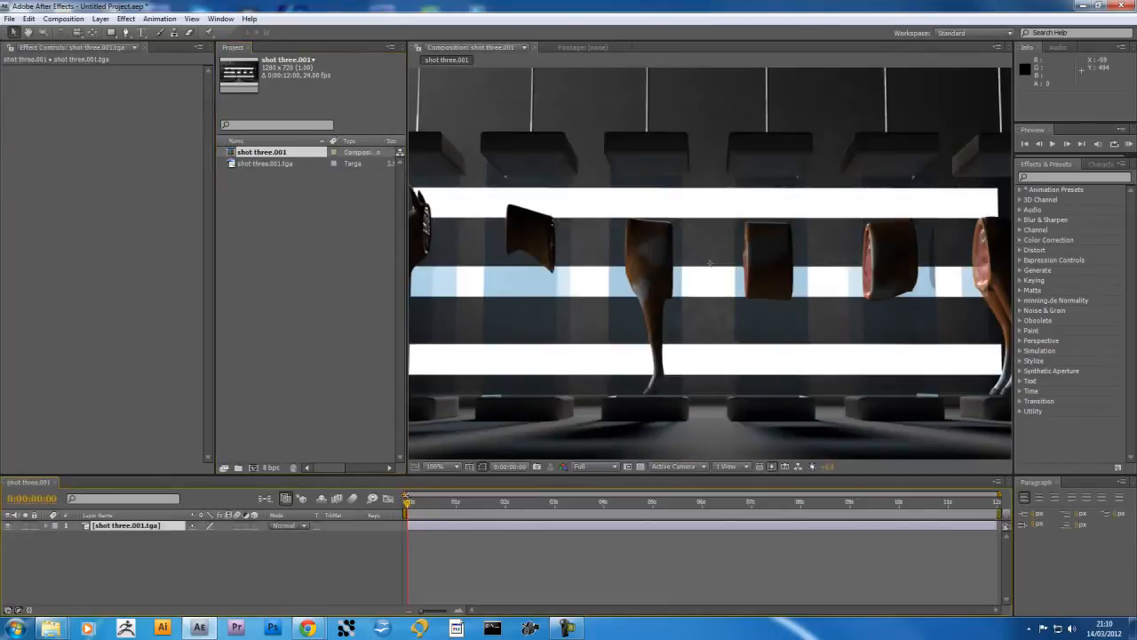
pyautogui.moveTo(409, 505)
pyautogui.mouseDown()
pyautogui.moveTo(622, 503)
pyautogui.moveTo(408, 503)
pyautogui.mouseUp()
pyautogui.scroll(-1, 571, 321)
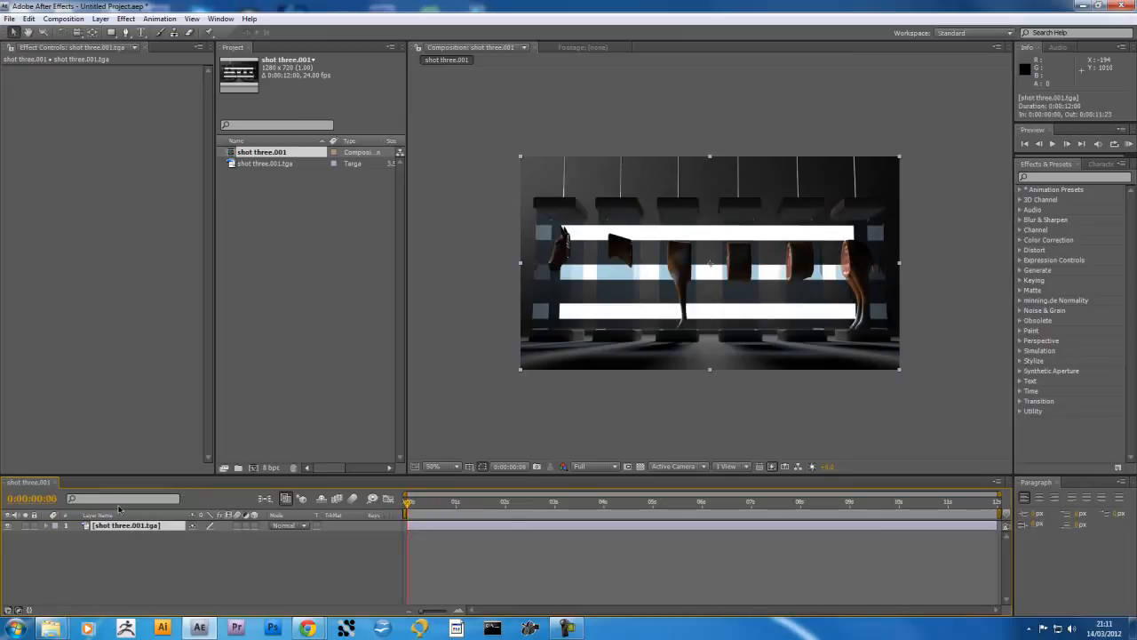
# - Delete the single-frame composition and the shot three.001.tga footage from the project
pyautogui.press('Delete')
pyautogui.click(255, 155)
pyautogui.press('Delete')
pyautogui.click(255, 153)
pyautogui.press('Delete')
# - Import the shot three frames from horse masterLayer as a Targa sequence with Straight - Unmatted alpha
pyautogui.click(9, 19)
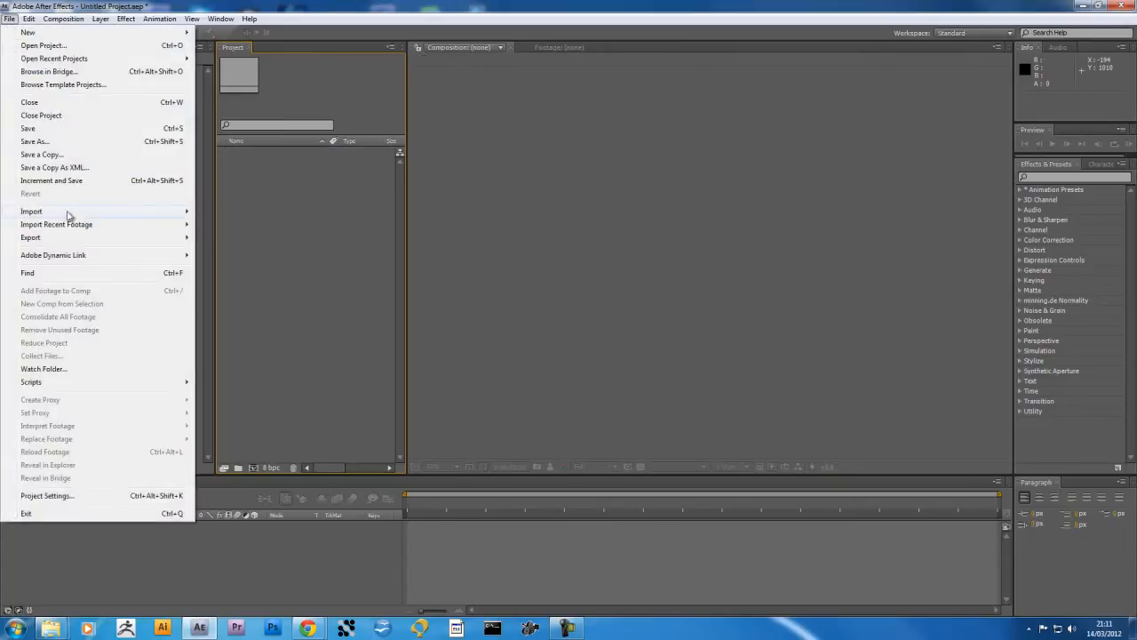
pyautogui.moveTo(89, 214)
pyautogui.click(221, 213)
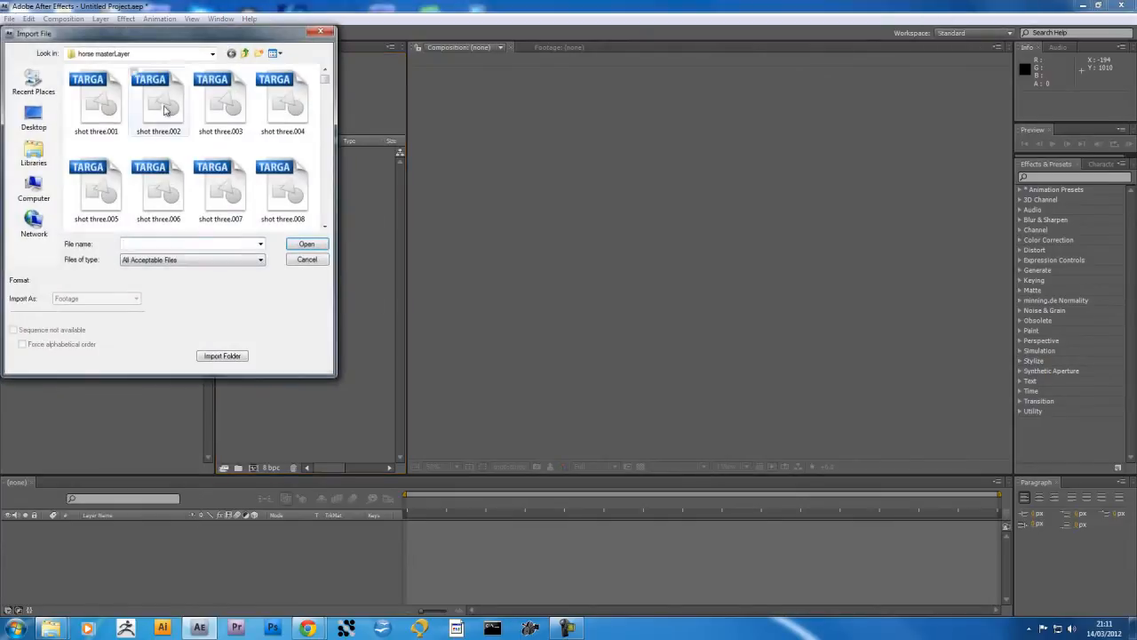
pyautogui.click(15, 329)
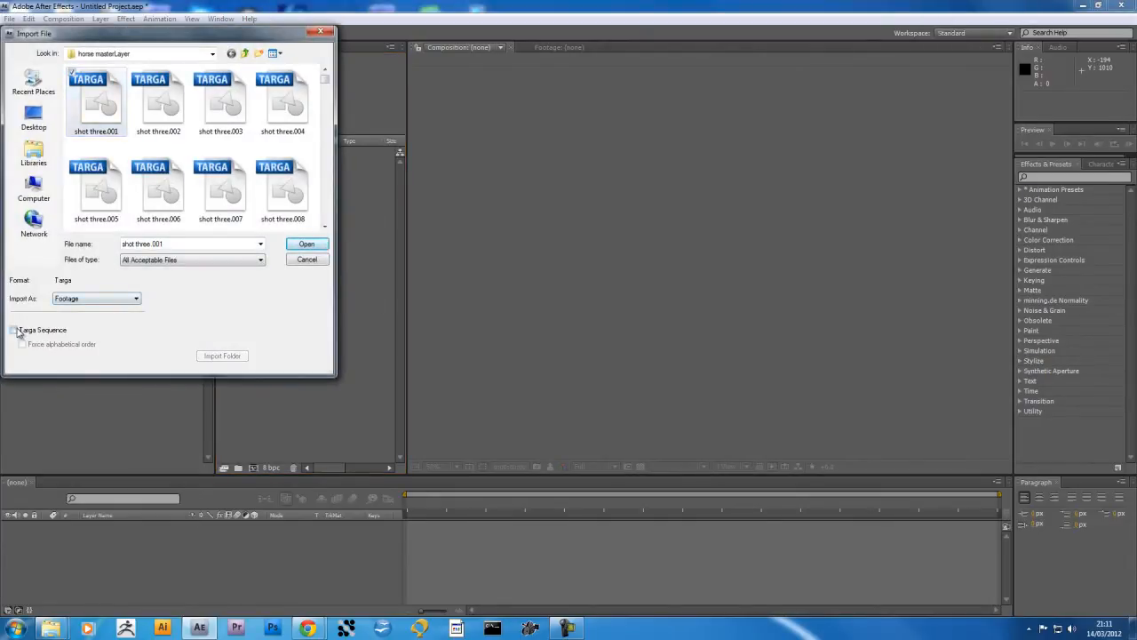
pyautogui.click(318, 245)
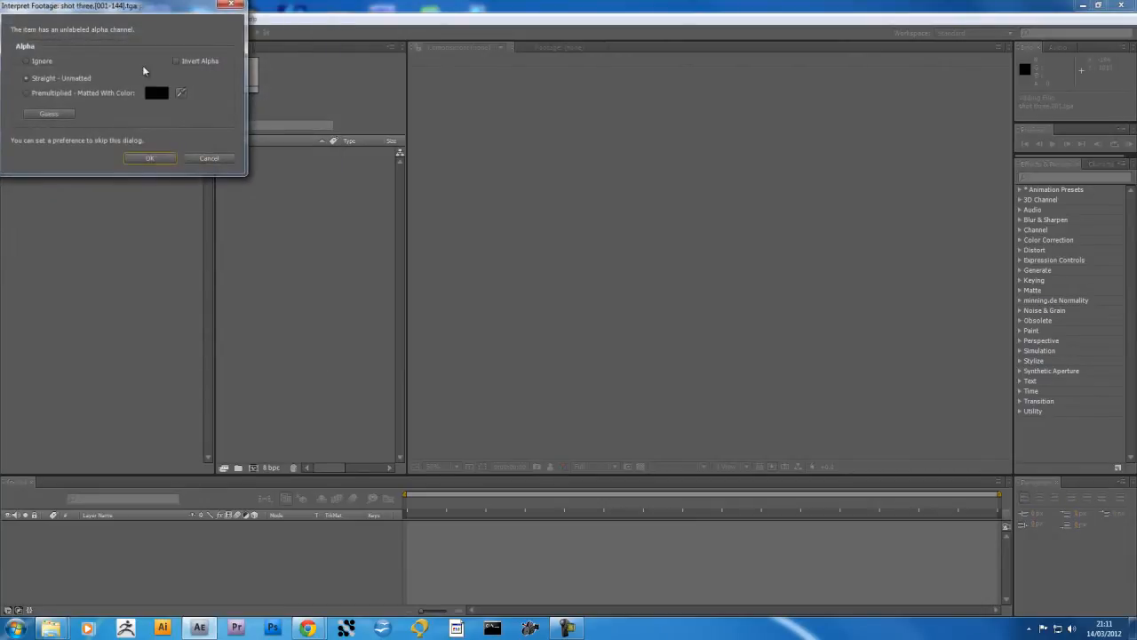
pyautogui.moveTo(54, 13); pyautogui.dragTo(487, 247)
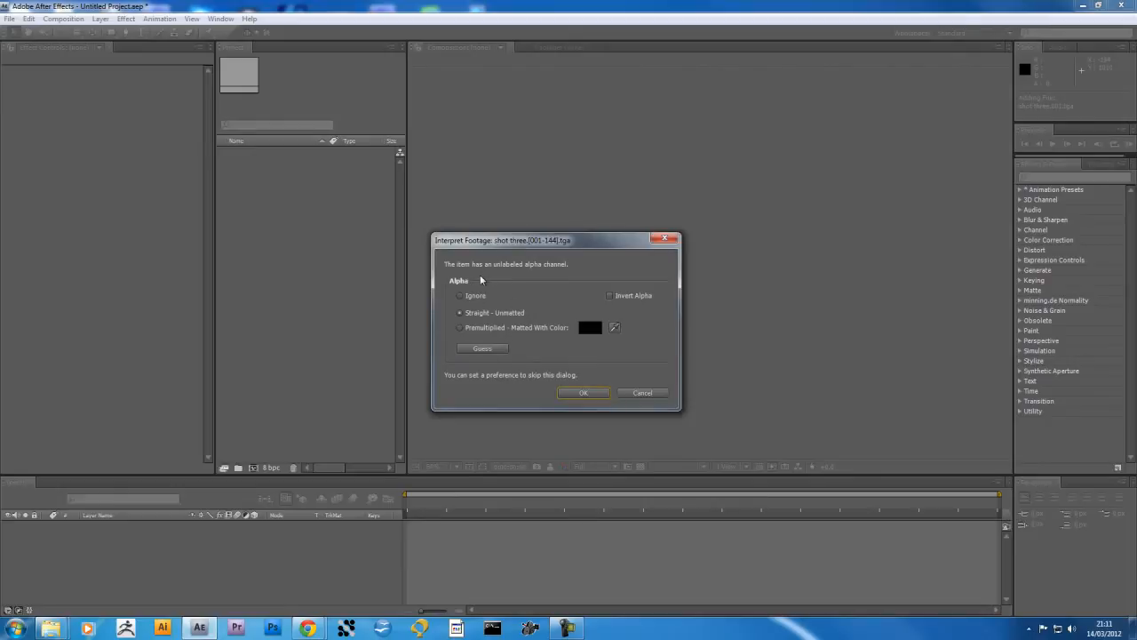
pyautogui.moveTo(527, 246); pyautogui.dragTo(506, 239)
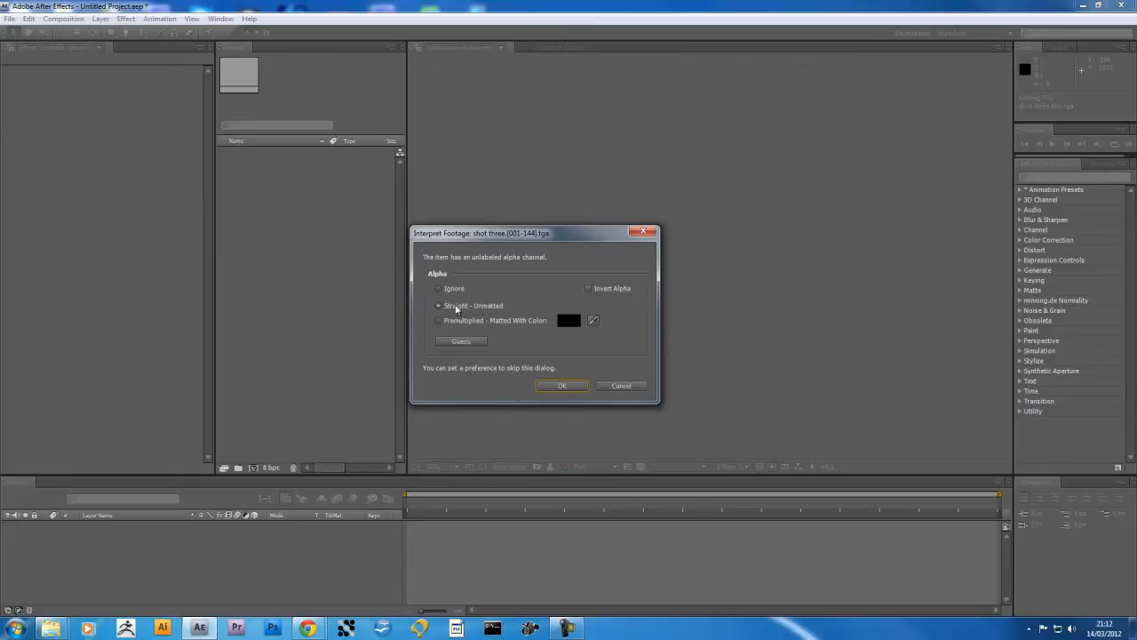
pyautogui.click(561, 386)
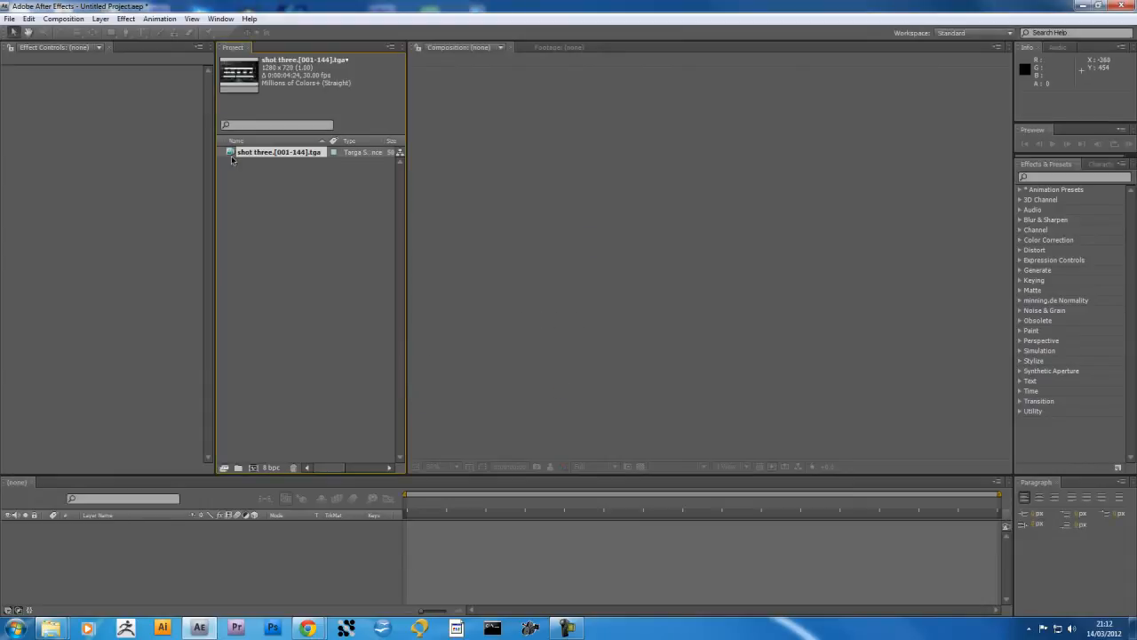
# - Create a composition from the shot three.[001-144].tga sequence, scrub through the animation and return to the first frame
pyautogui.moveTo(229, 152); pyautogui.dragTo(336, 536)
pyautogui.moveTo(409, 503); pyautogui.dragTo(471, 510)
pyautogui.moveTo(426, 509); pyautogui.dragTo(981, 518)
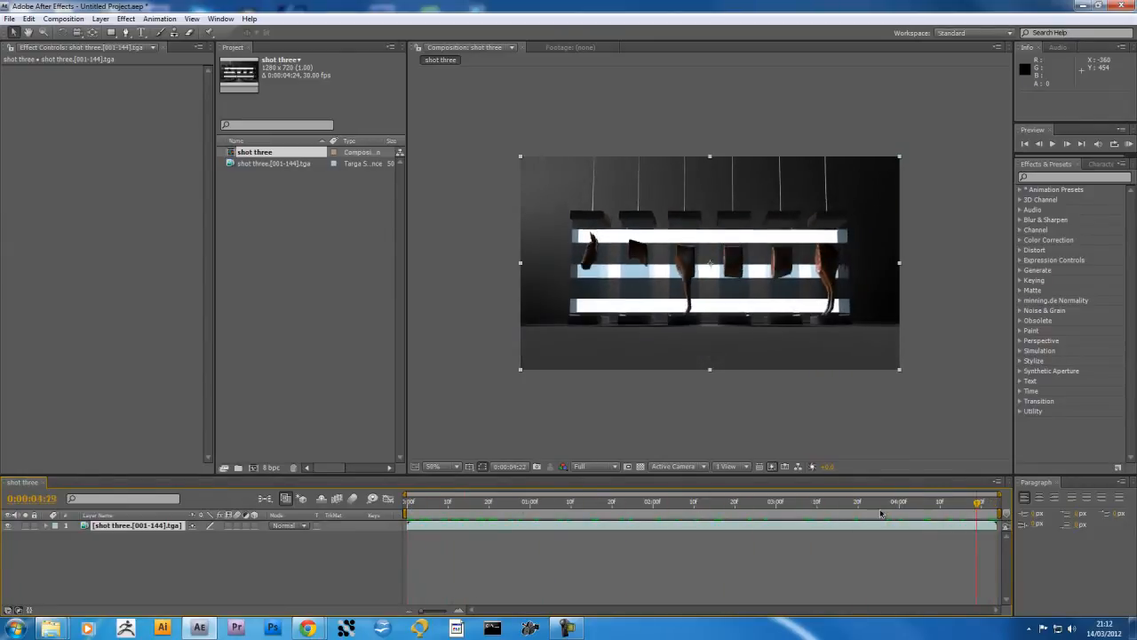
pyautogui.press('Home')
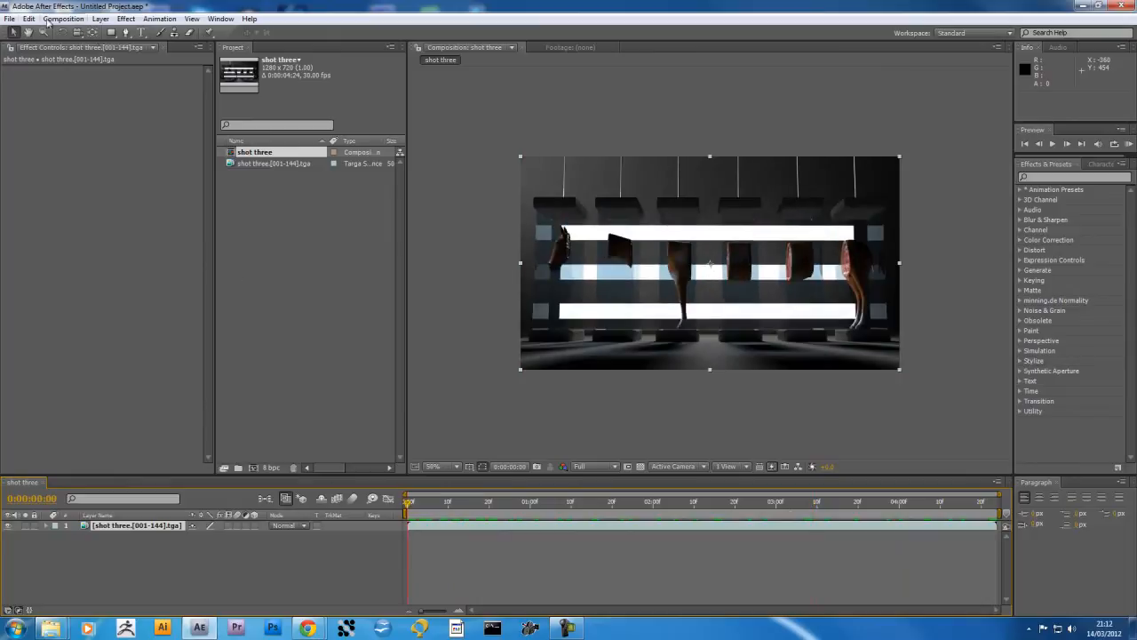
# - Import the shot three alpha Targa sequence from geo_alpha with Straight - Unmatted alpha and place it above the shot three layer
pyautogui.click(9, 19)
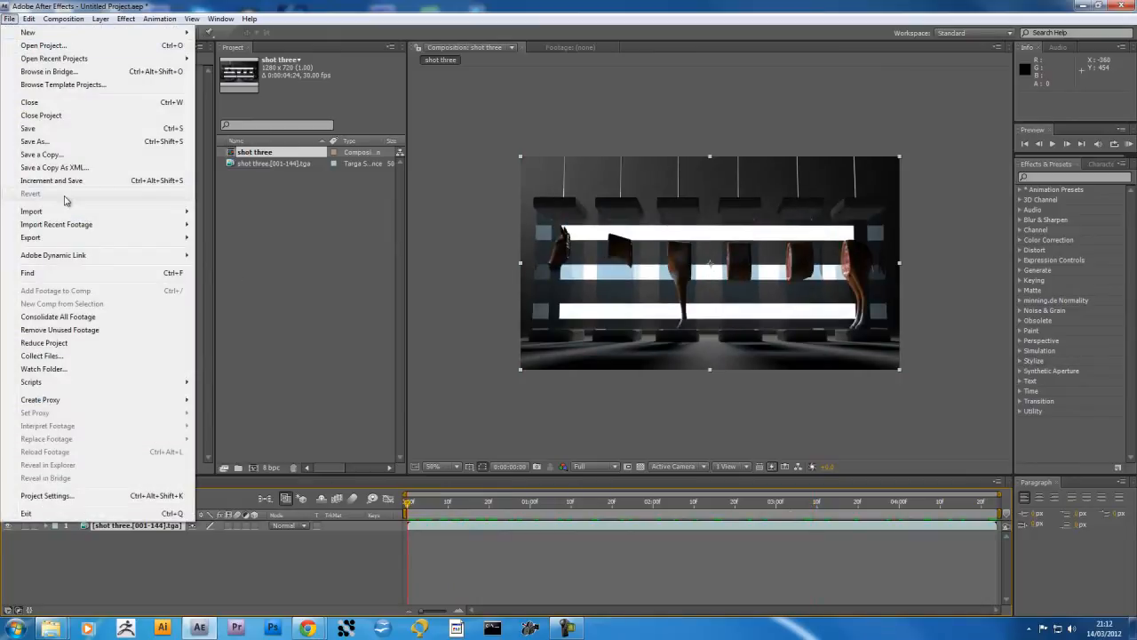
pyautogui.moveTo(134, 211)
pyautogui.click(224, 213)
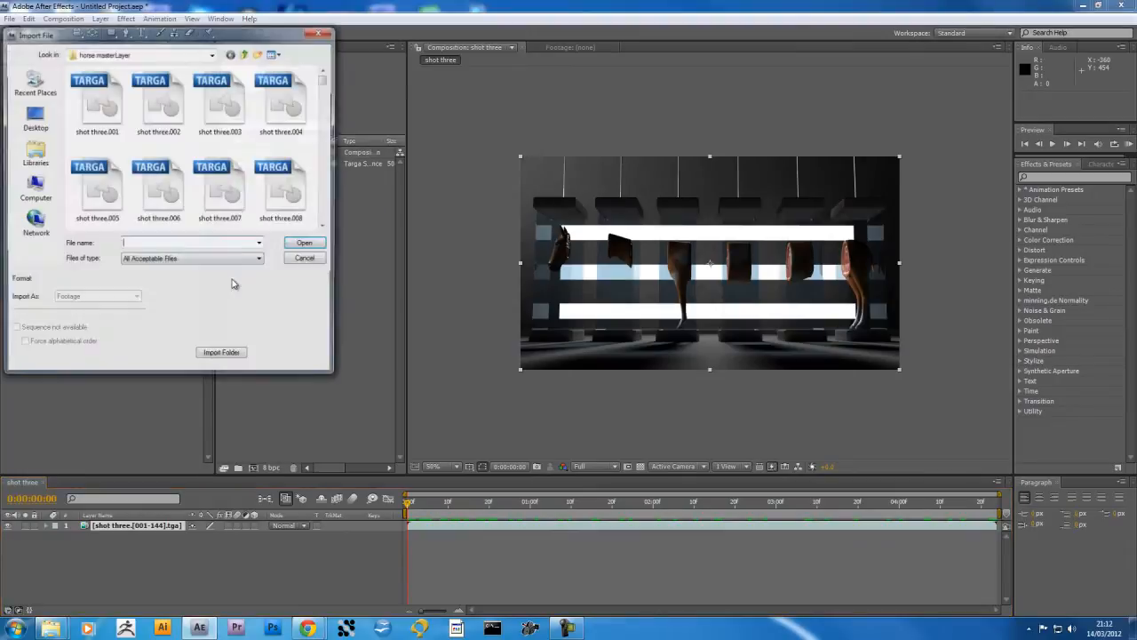
pyautogui.click(246, 55)
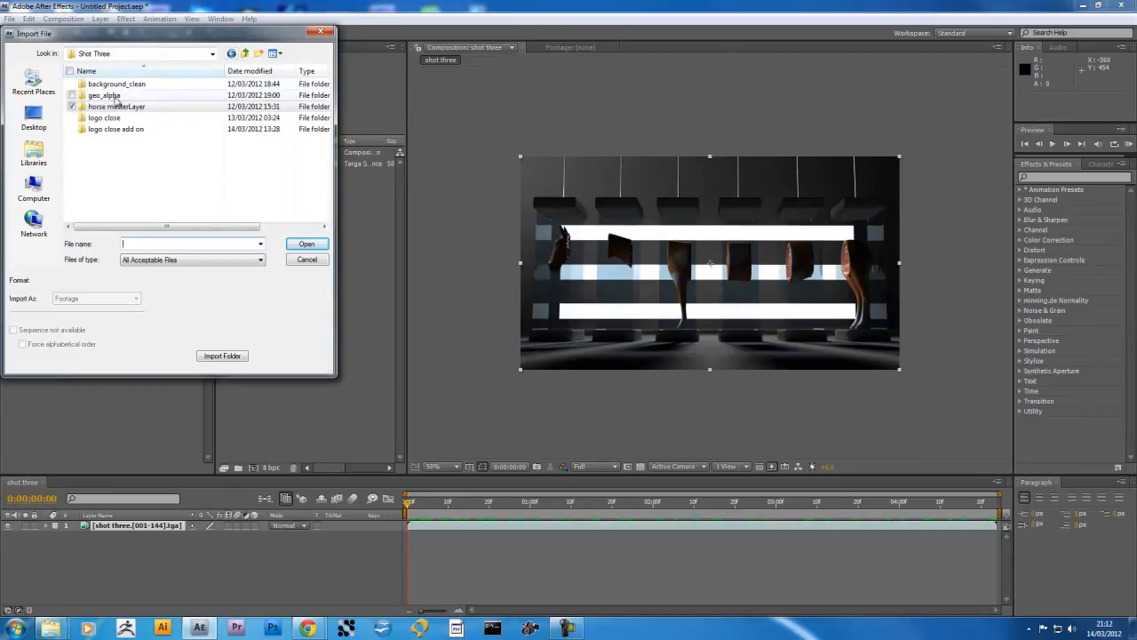
pyautogui.doubleClick(78, 95)
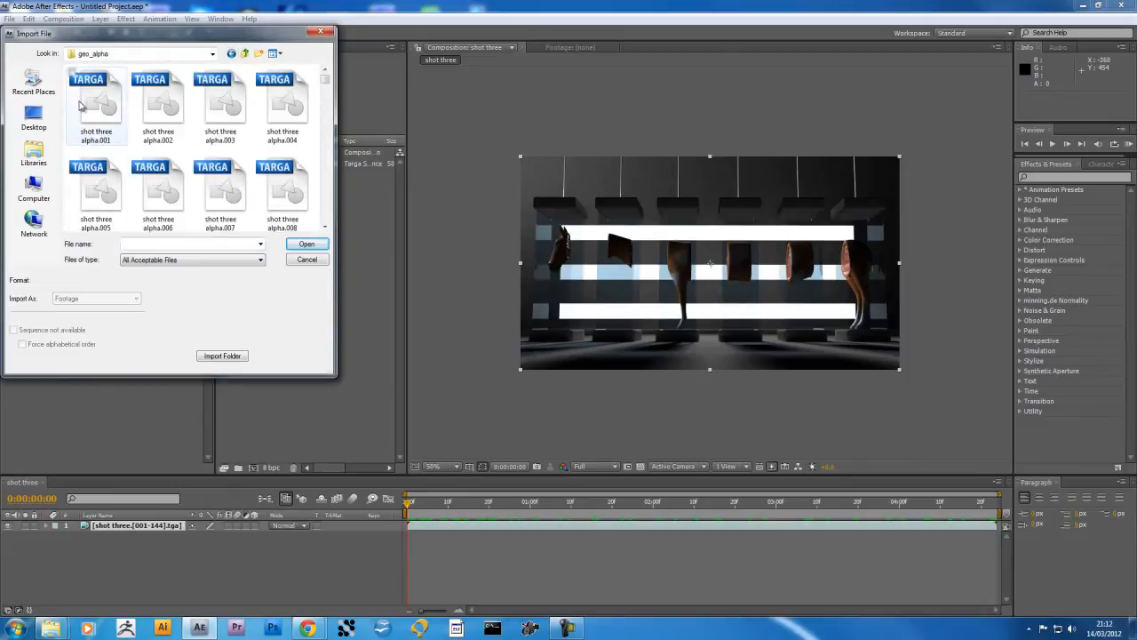
pyautogui.click(84, 106)
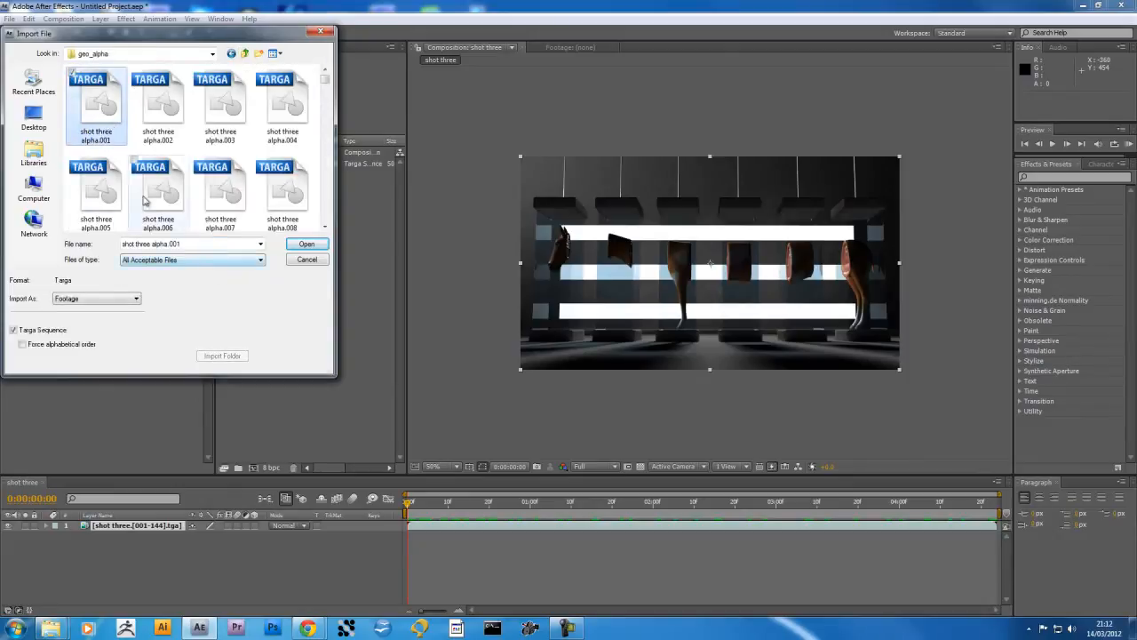
pyautogui.moveTo(325, 83)
pyautogui.mouseDown()
pyautogui.moveTo(325, 221)
pyautogui.moveTo(325, 78)
pyautogui.mouseUp()
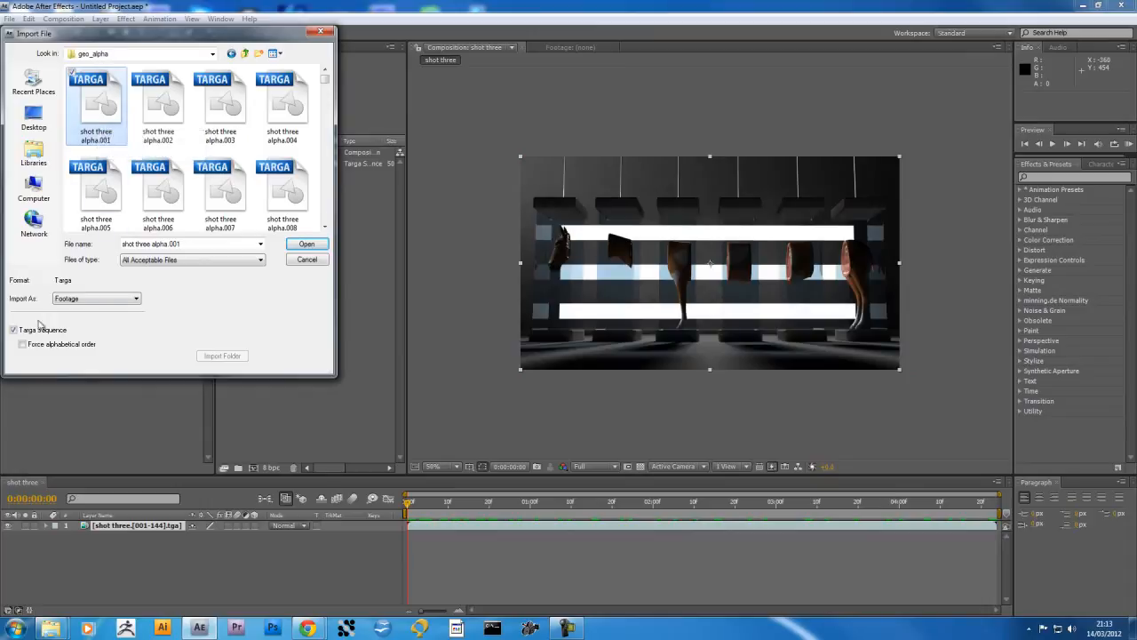
pyautogui.click(306, 245)
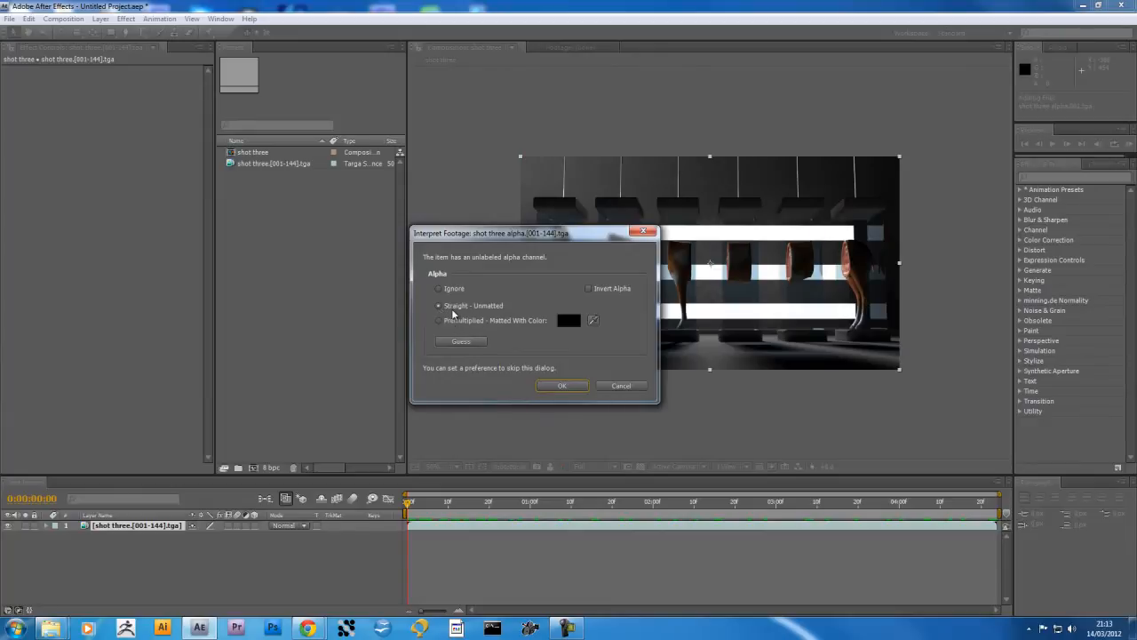
pyautogui.click(560, 389)
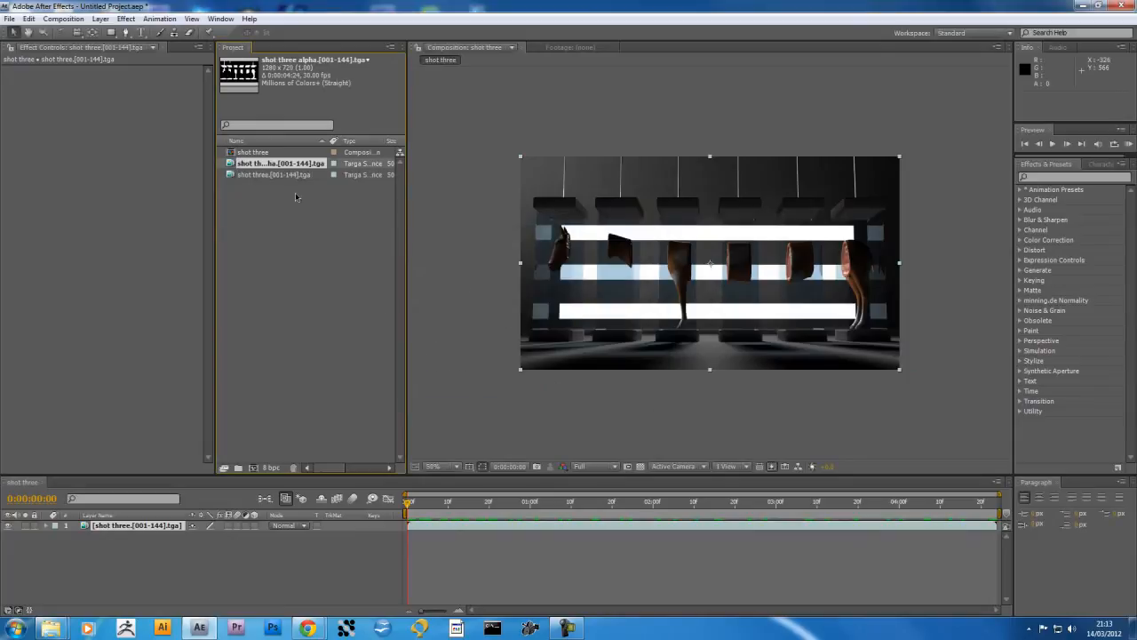
pyautogui.moveTo(233, 165); pyautogui.dragTo(368, 523)
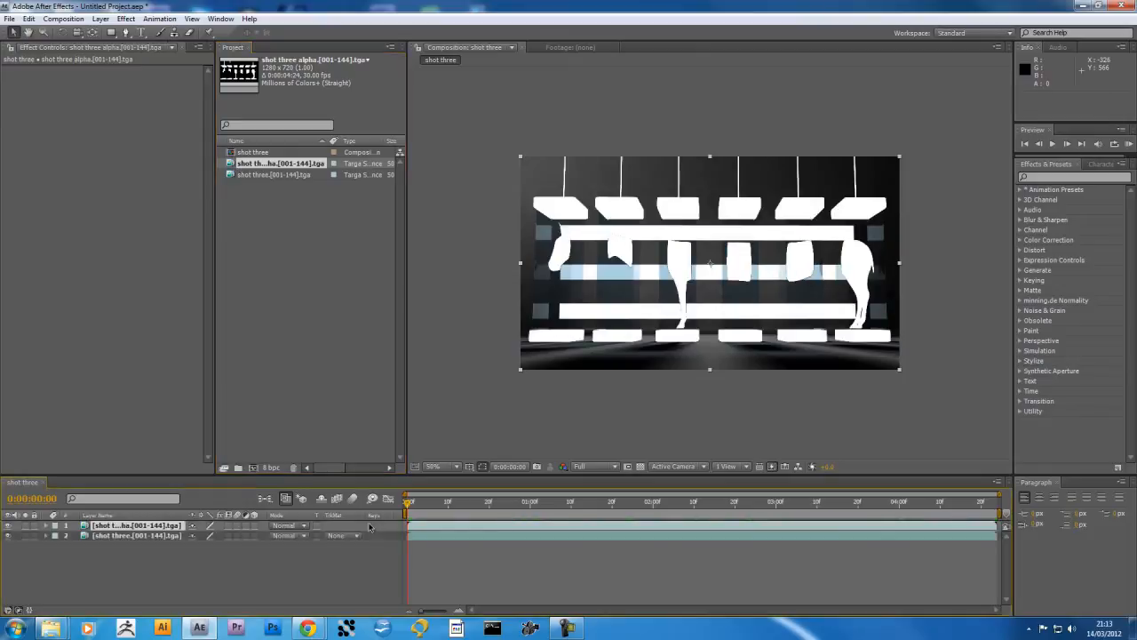
# - Compare the shot with and without the shot three alpha layer and leave that layer hidden
pyautogui.click(8, 526)
pyautogui.click(8, 526)
pyautogui.click(8, 527)
pyautogui.click(8, 526)
pyautogui.click(8, 526)
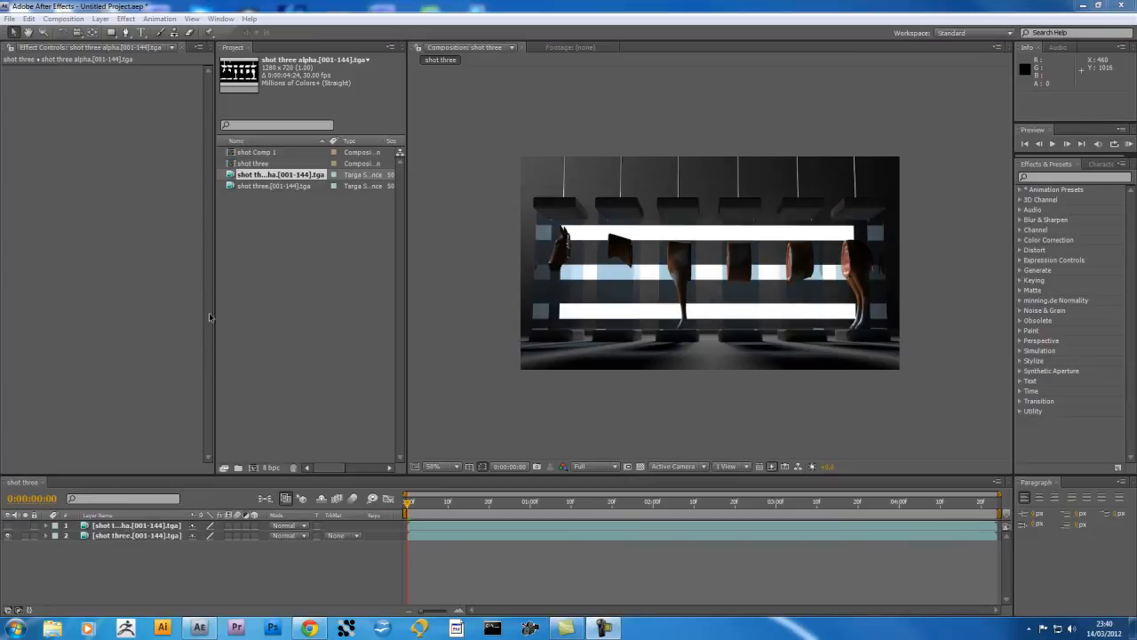
# - Rename the shot three layer as main shot and the shot three alpha layer as alpha
pyautogui.click(116, 536)
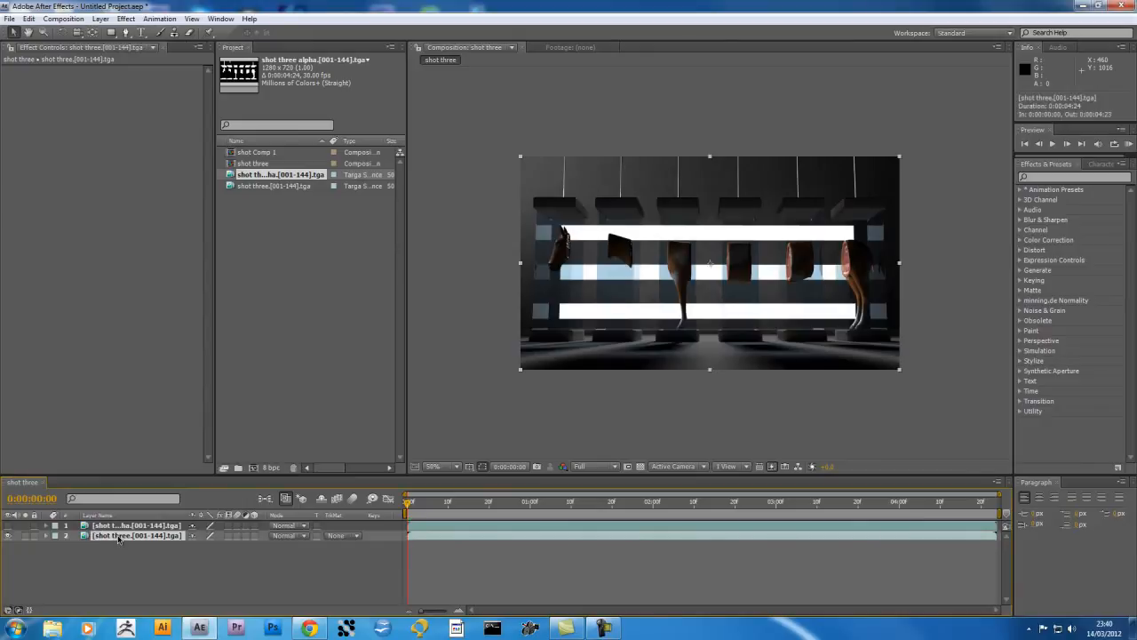
pyautogui.press('Return')
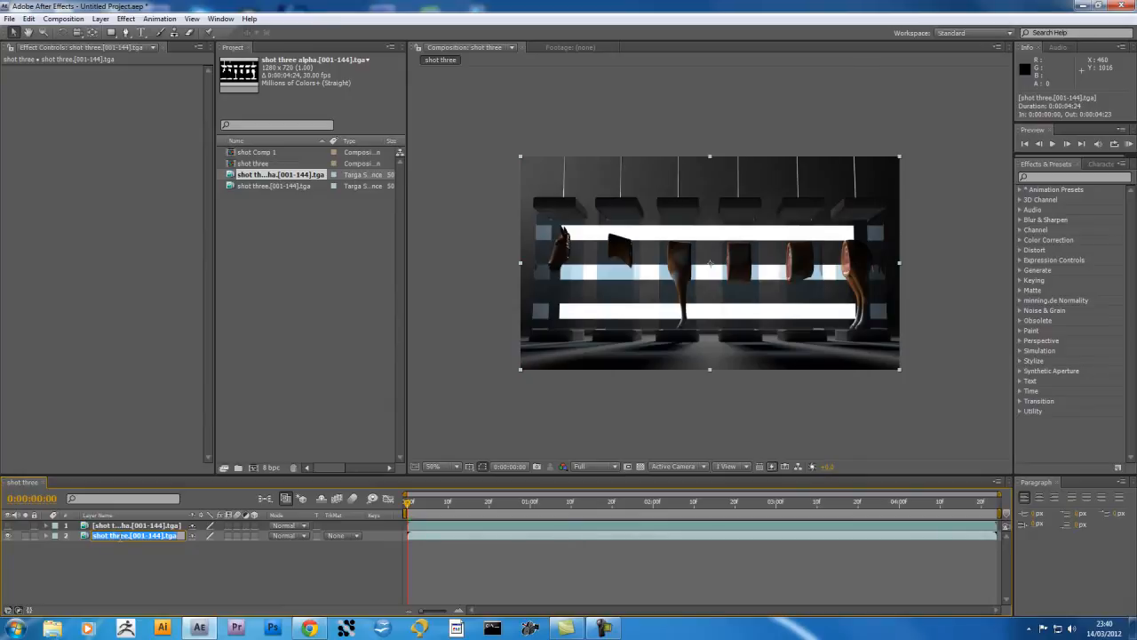
pyautogui.write('main shot')
pyautogui.press('Return')
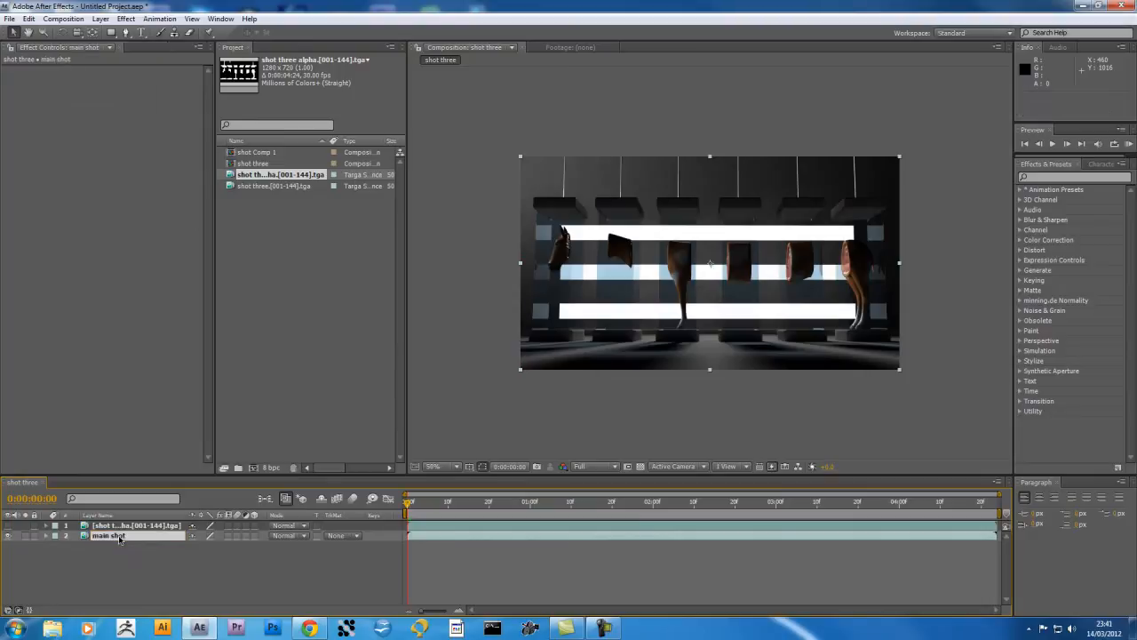
pyautogui.click(125, 527)
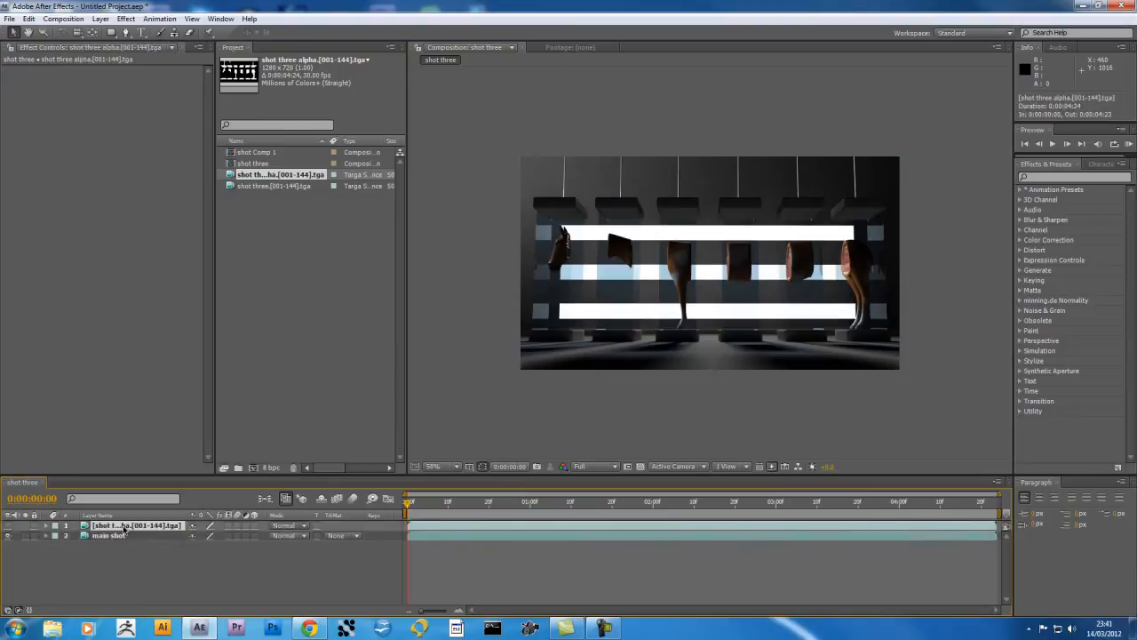
pyautogui.press('Return')
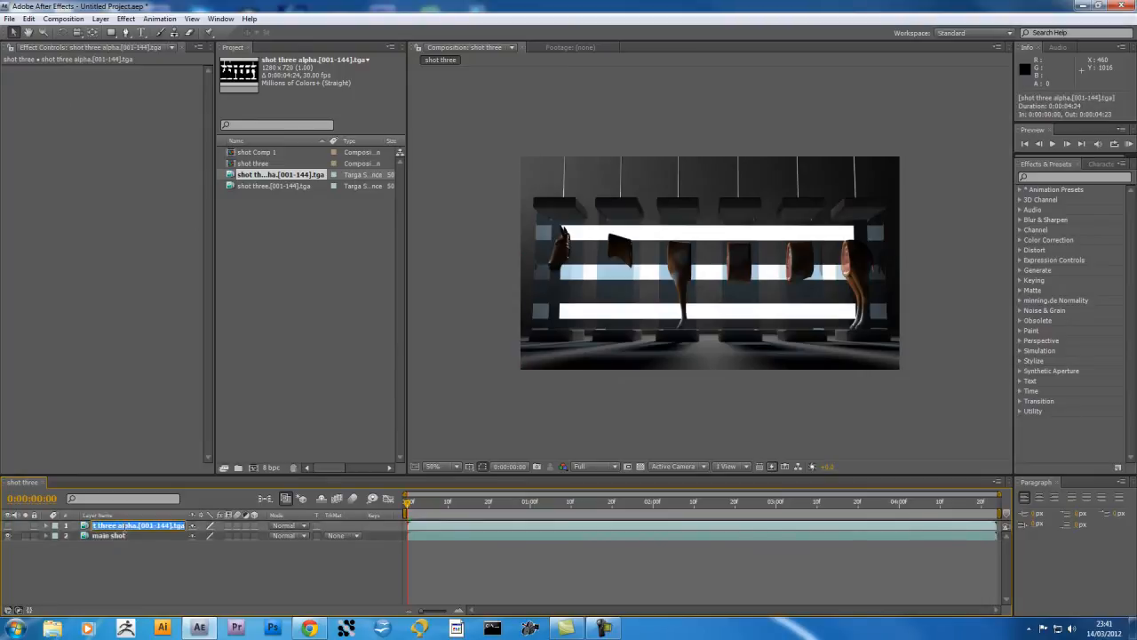
pyautogui.write('alpha')
pyautogui.press('Return')
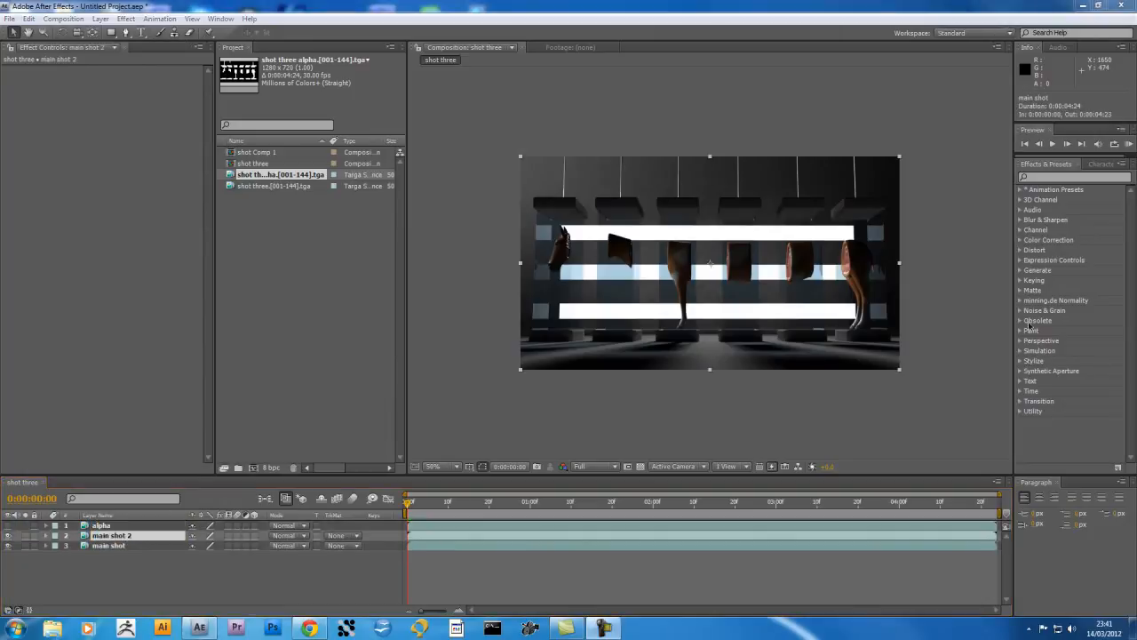
# - Apply a Gaussian Blur to the main shot 2 layer and raise its Blurriness to blur the whole image strongly
pyautogui.click(1021, 221)
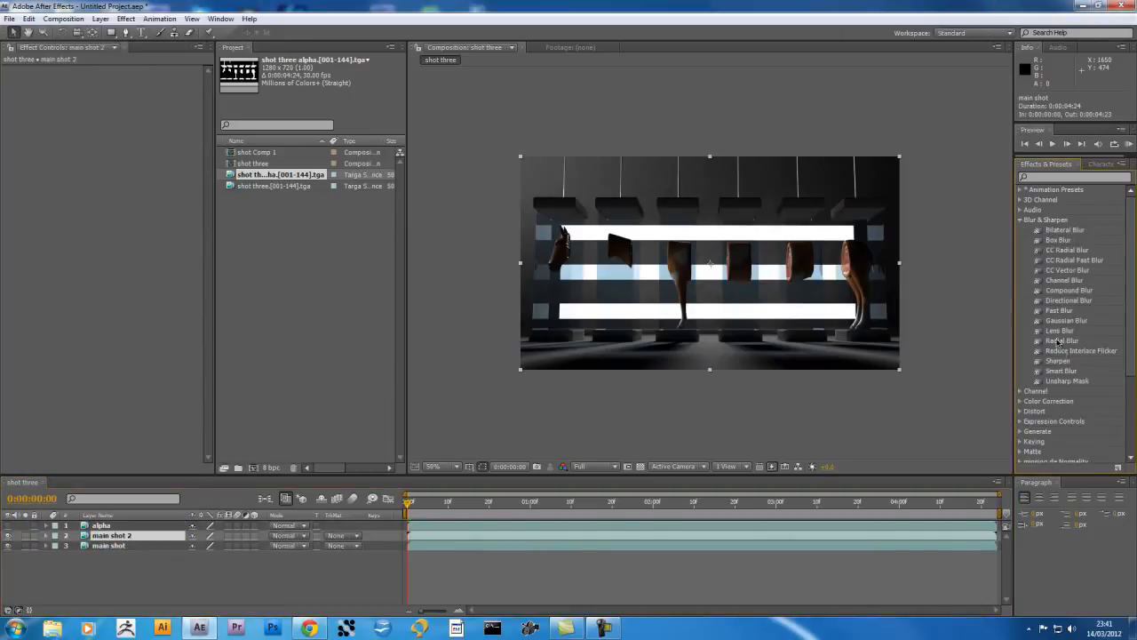
pyautogui.moveTo(1040, 322); pyautogui.dragTo(106, 537)
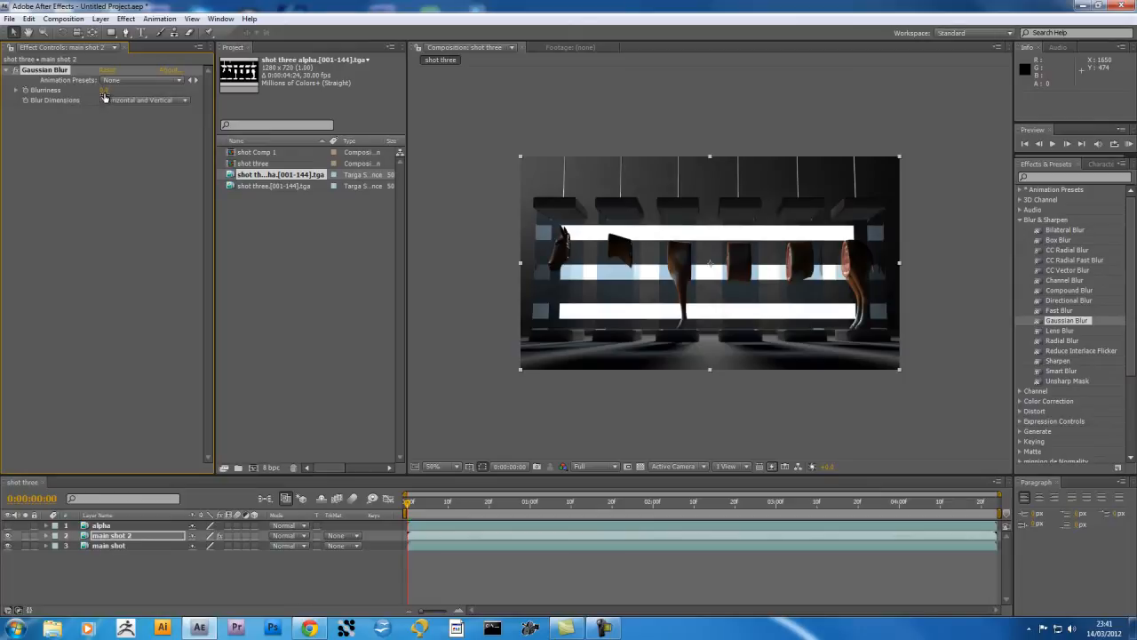
pyautogui.moveTo(104, 89); pyautogui.dragTo(560, 112)
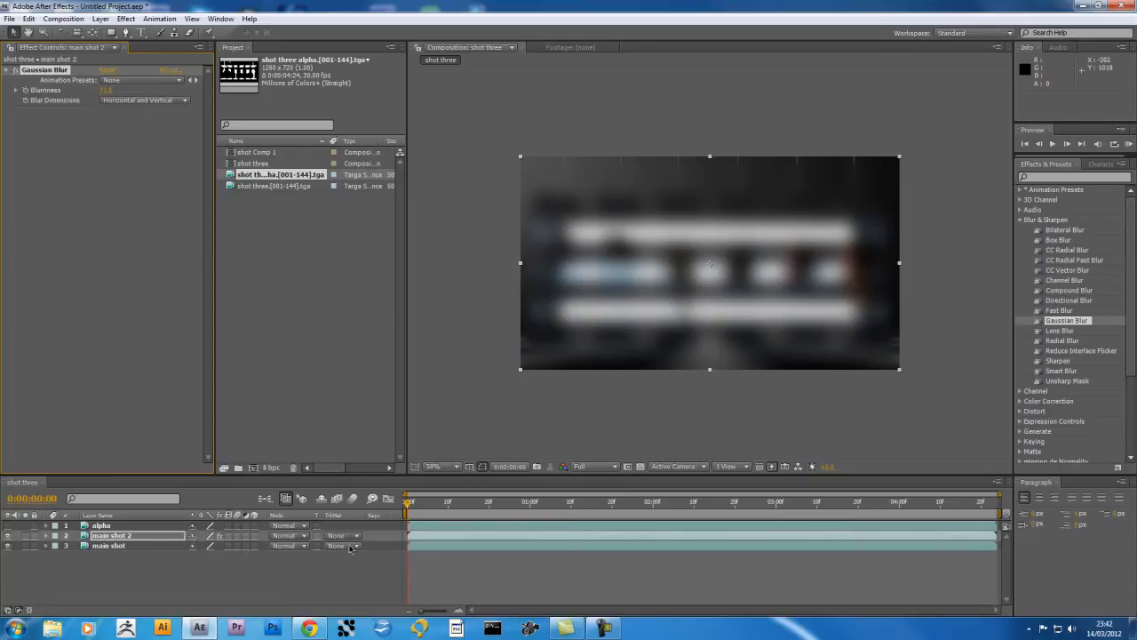
# - Set the main shot 2 layer's blending mode to Add and compare the image with and without the layer
pyautogui.click(306, 537)
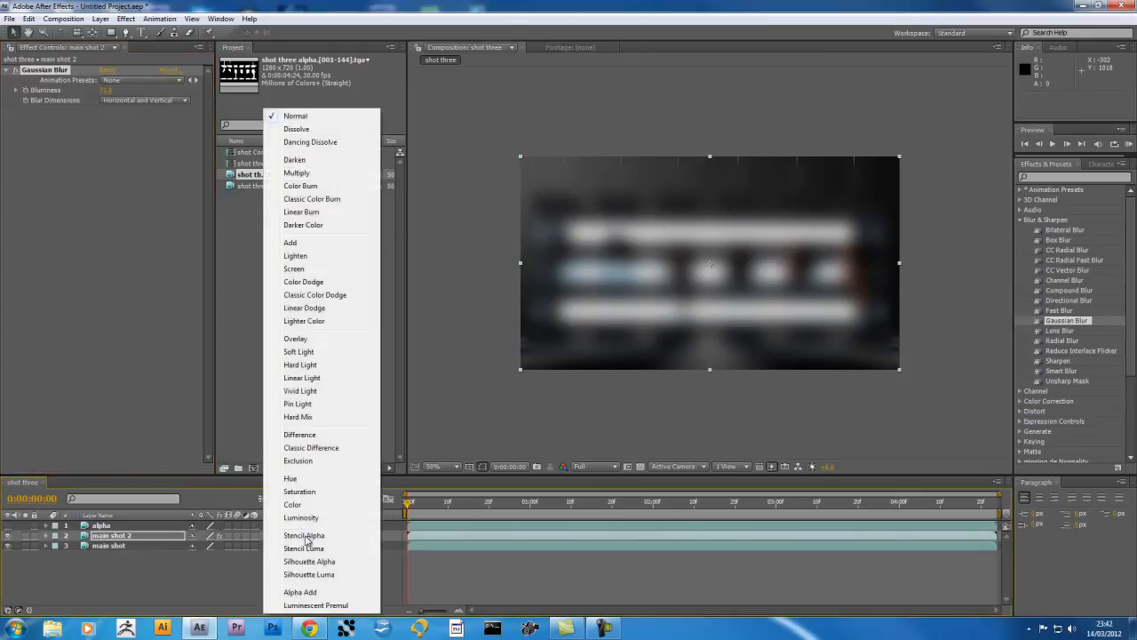
pyautogui.click(296, 242)
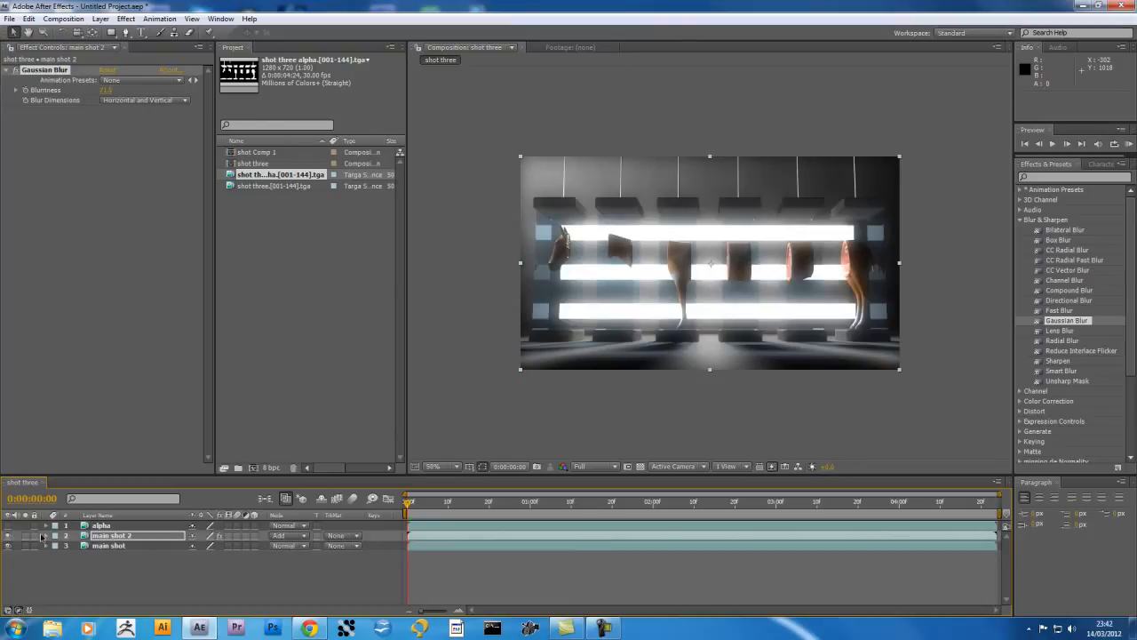
pyautogui.click(6, 536)
pyautogui.click(7, 536)
pyautogui.click(7, 536)
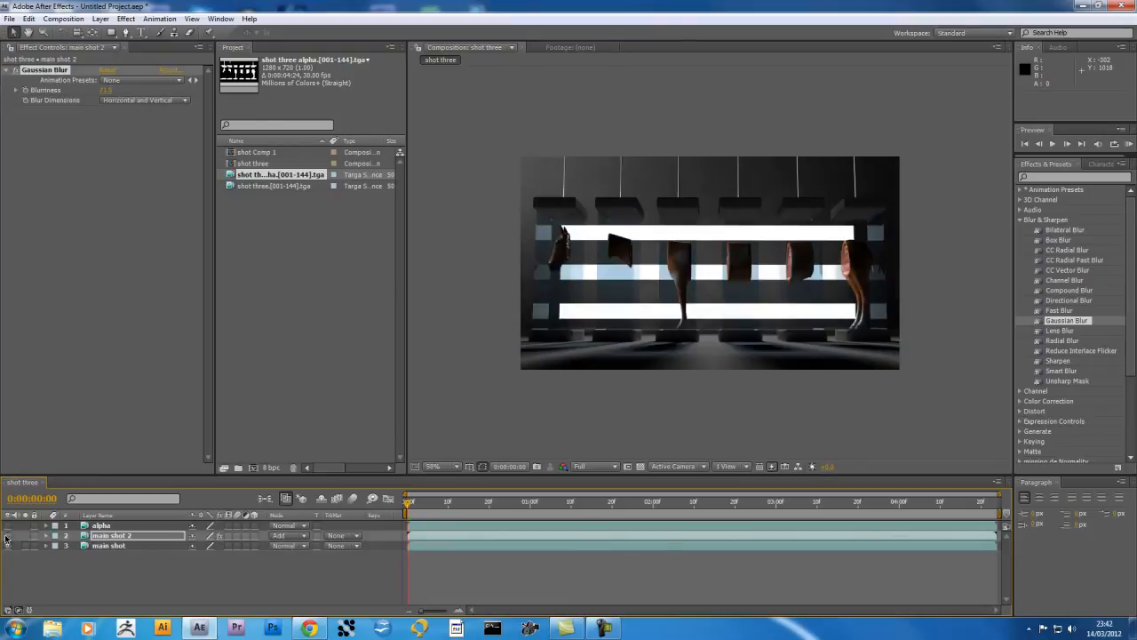
pyautogui.click(6, 536)
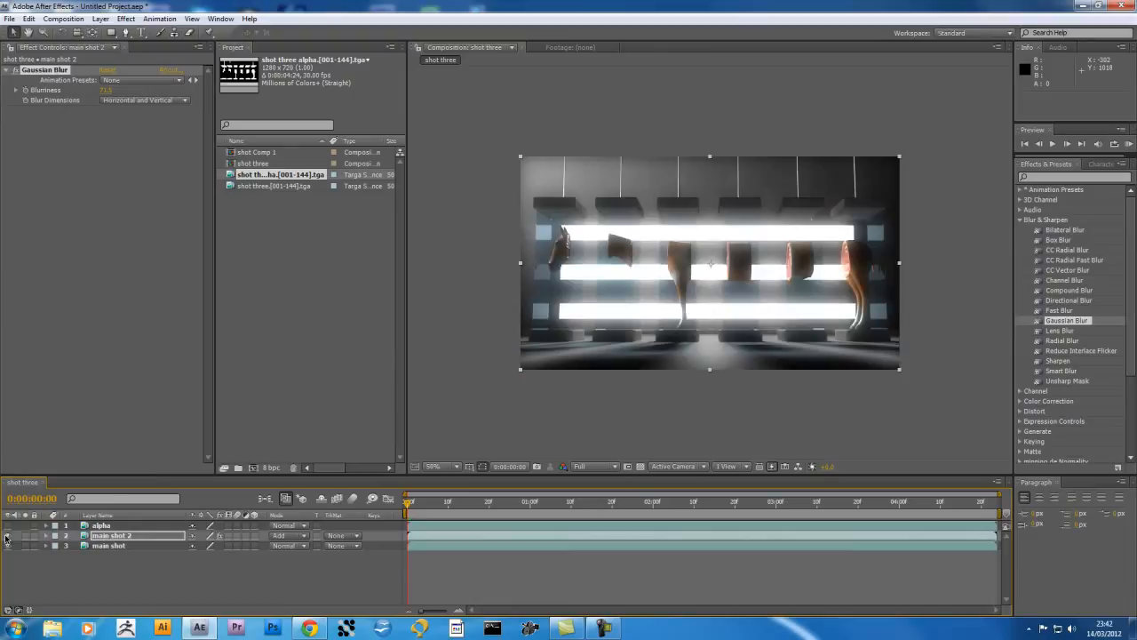
# - Return the main shot 2 layer to Normal blending mode and delete its Gaussian Blur effect
pyautogui.click(302, 539)
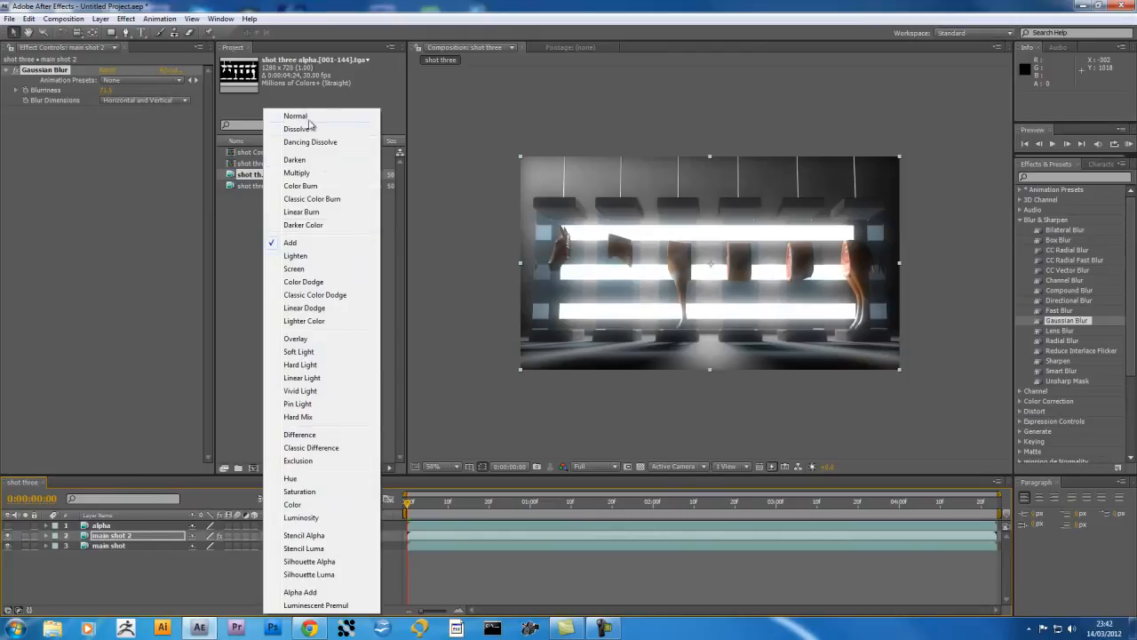
pyautogui.click(304, 115)
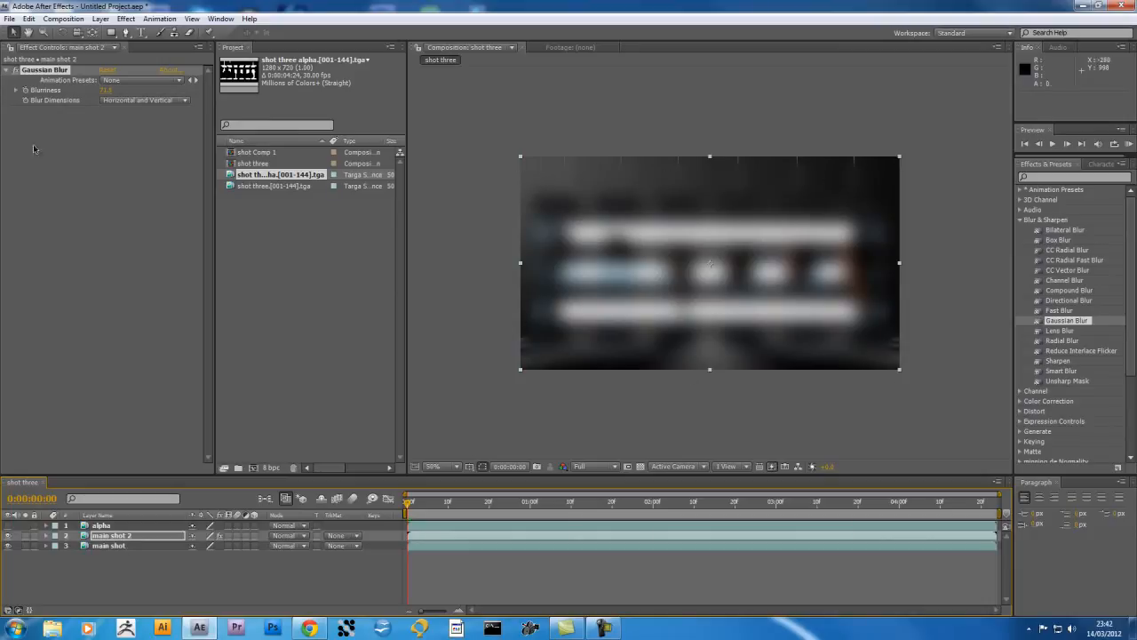
pyautogui.click(49, 70)
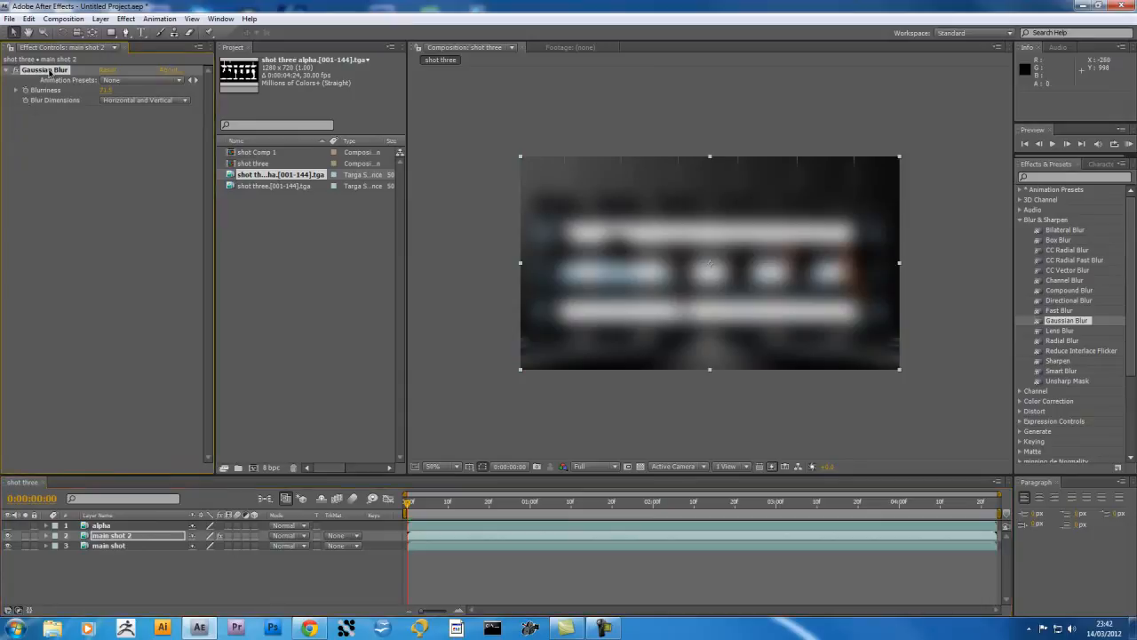
pyautogui.press('Delete')
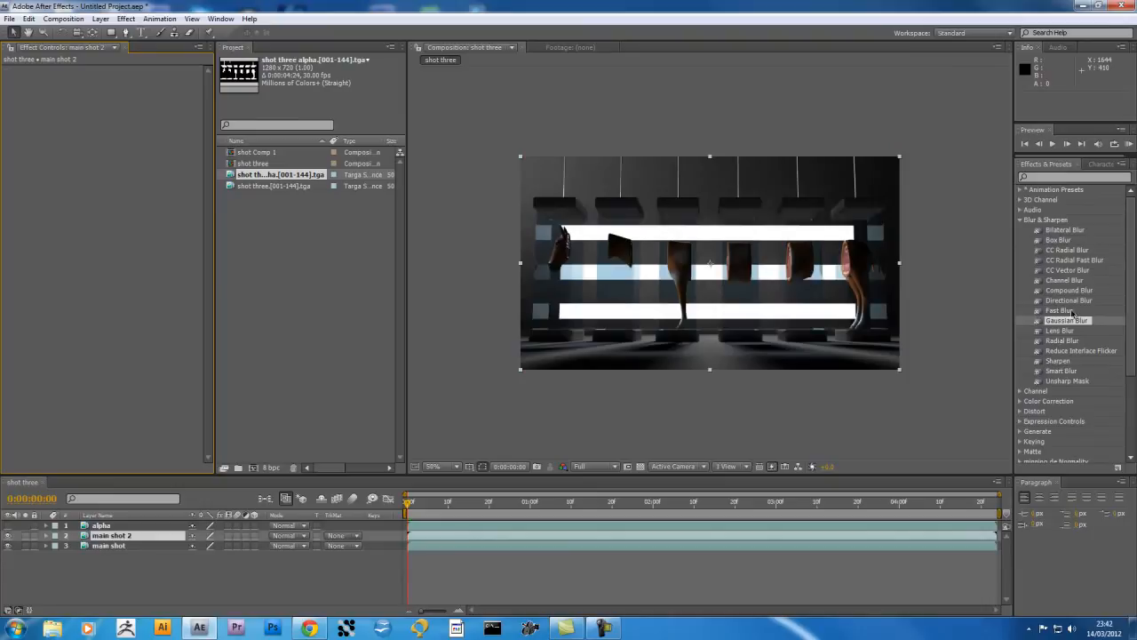
# - Apply a strong Fast Blur to the main shot 2 layer and enable Repeat Edge Pixels
pyautogui.click(1043, 312)
pyautogui.moveTo(1043, 312); pyautogui.dragTo(492, 532)
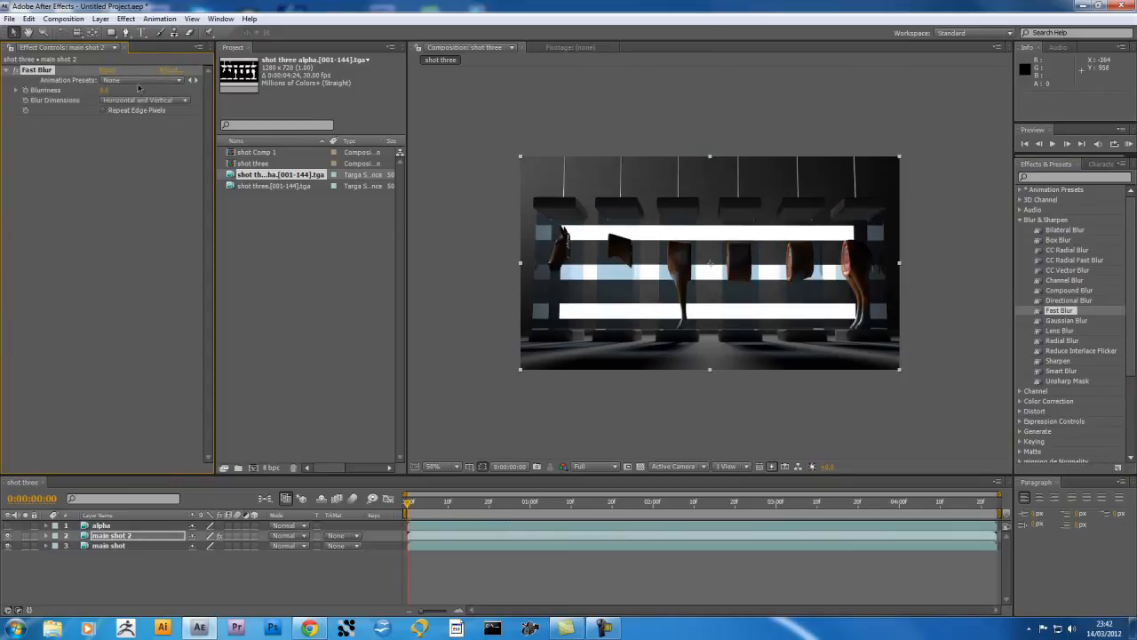
pyautogui.moveTo(104, 90); pyautogui.dragTo(210, 107)
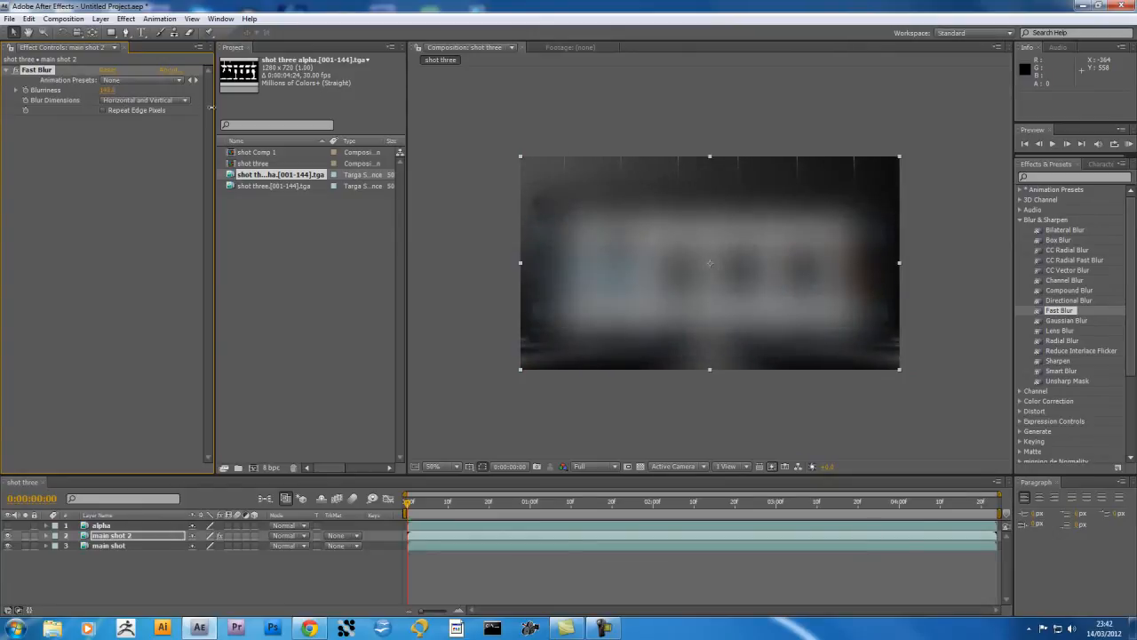
pyautogui.click(103, 111)
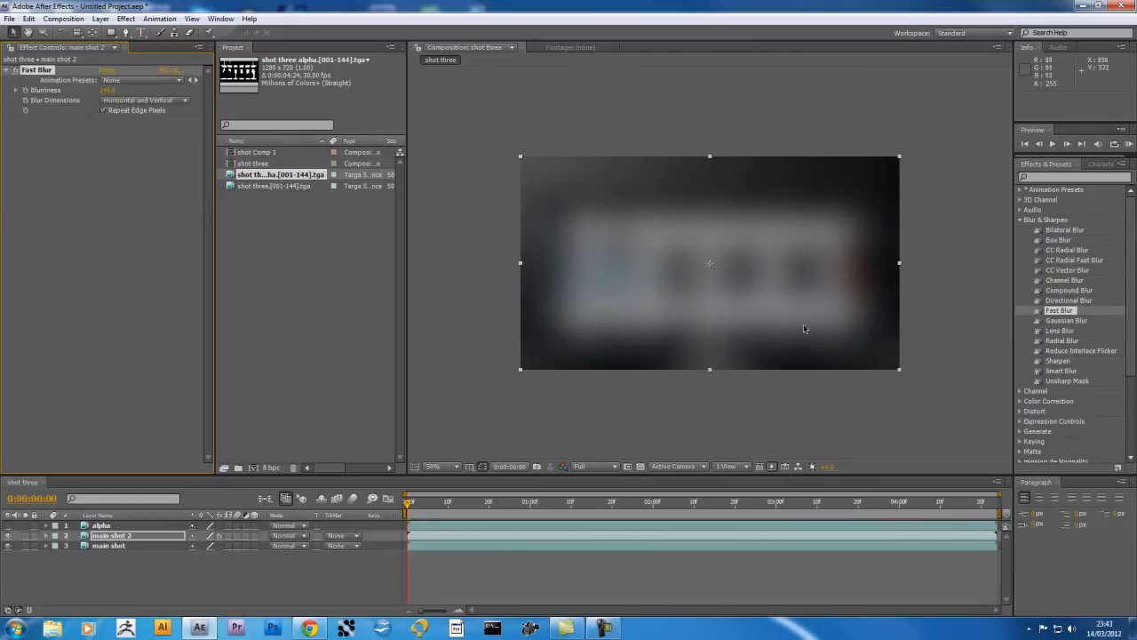
# - Set the main shot 2 layer's blending mode to Add and lower its Fast Blur Blurriness for a tighter glow
pyautogui.click(306, 536)
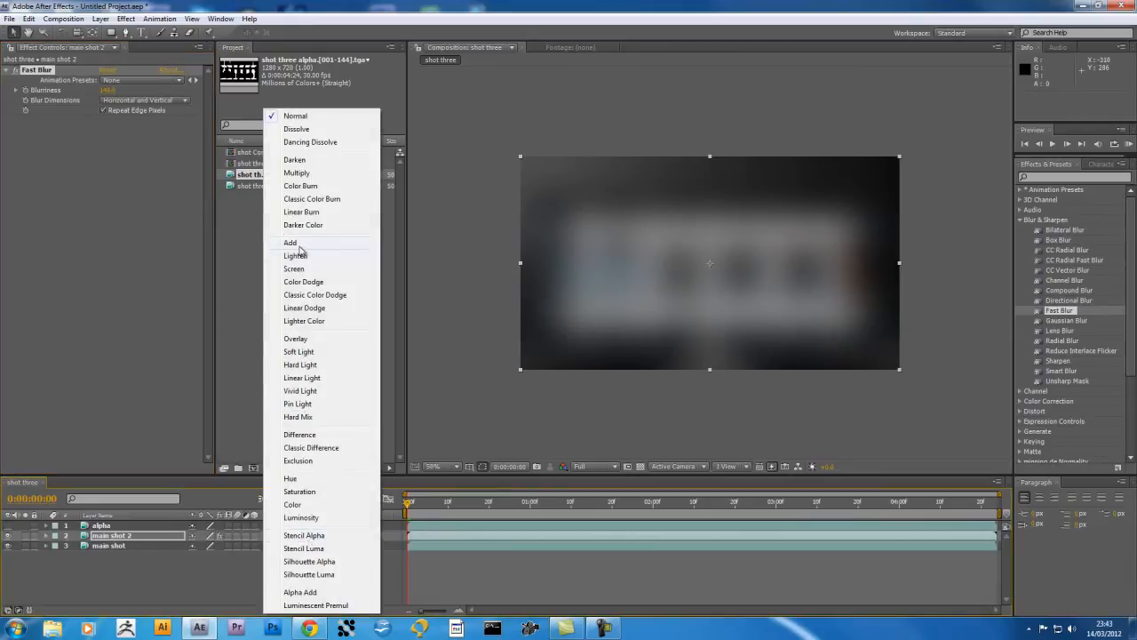
pyautogui.click(298, 244)
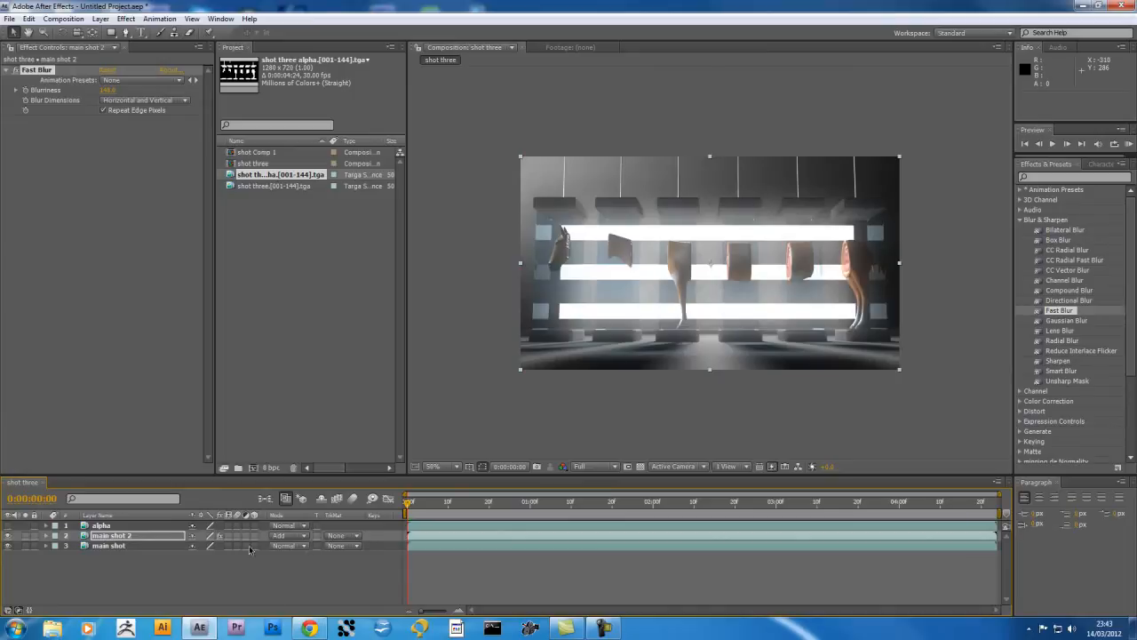
pyautogui.moveTo(121, 91); pyautogui.dragTo(46, 91)
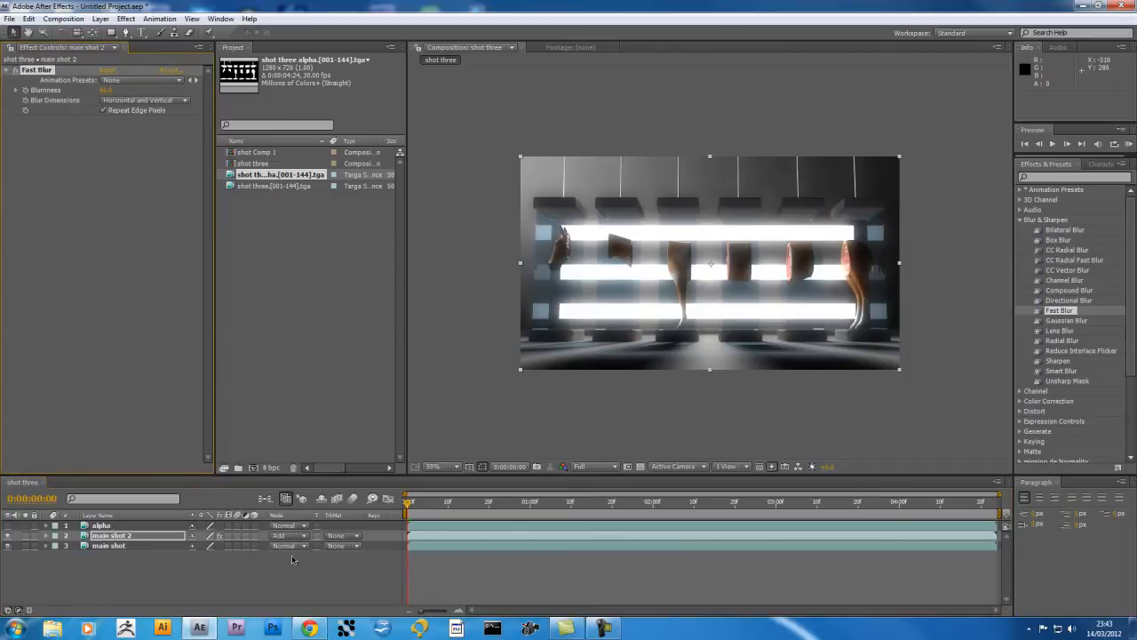
# - Set the main shot 2 layer's track matte to Alpha Inverted Matte "alpha" and reveal the layer's Opacity property
pyautogui.click(355, 537)
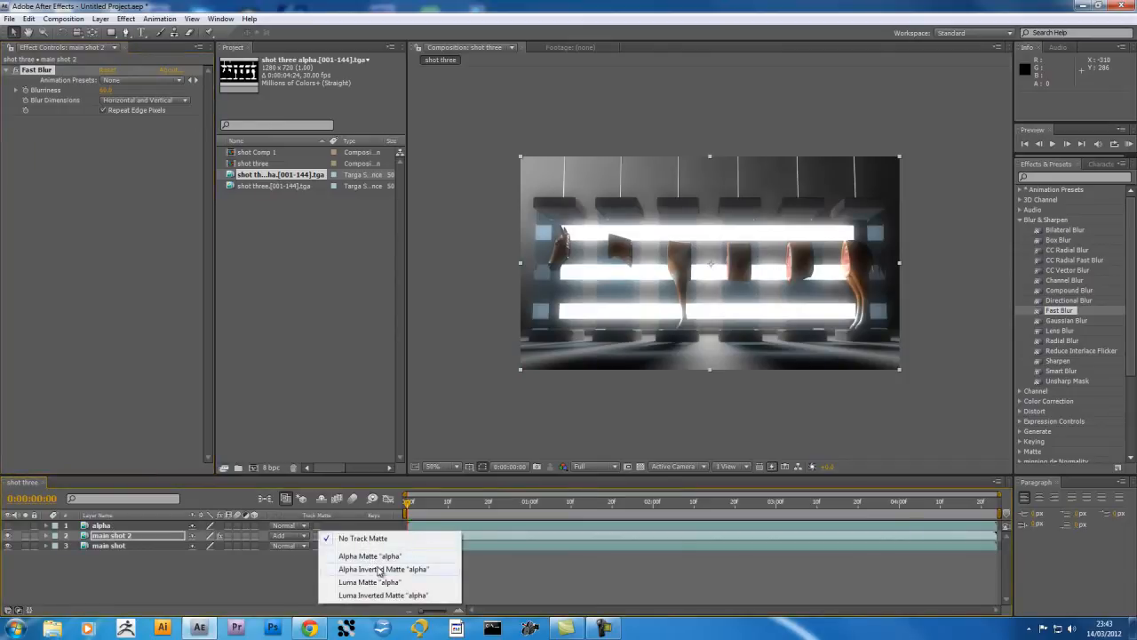
pyautogui.click(380, 570)
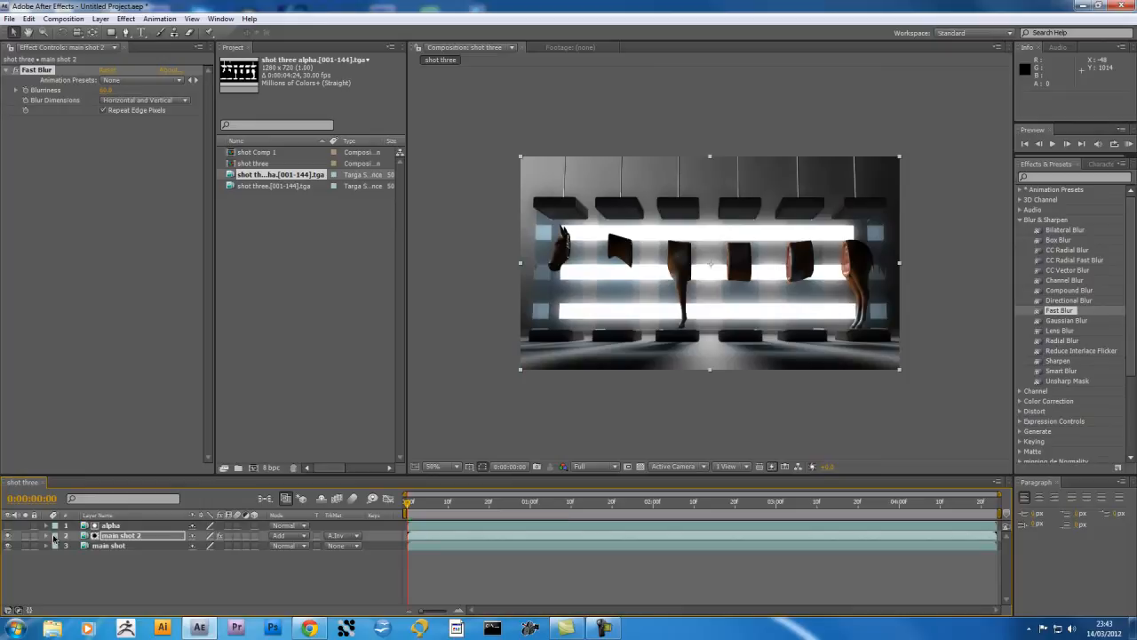
pyautogui.press('t')
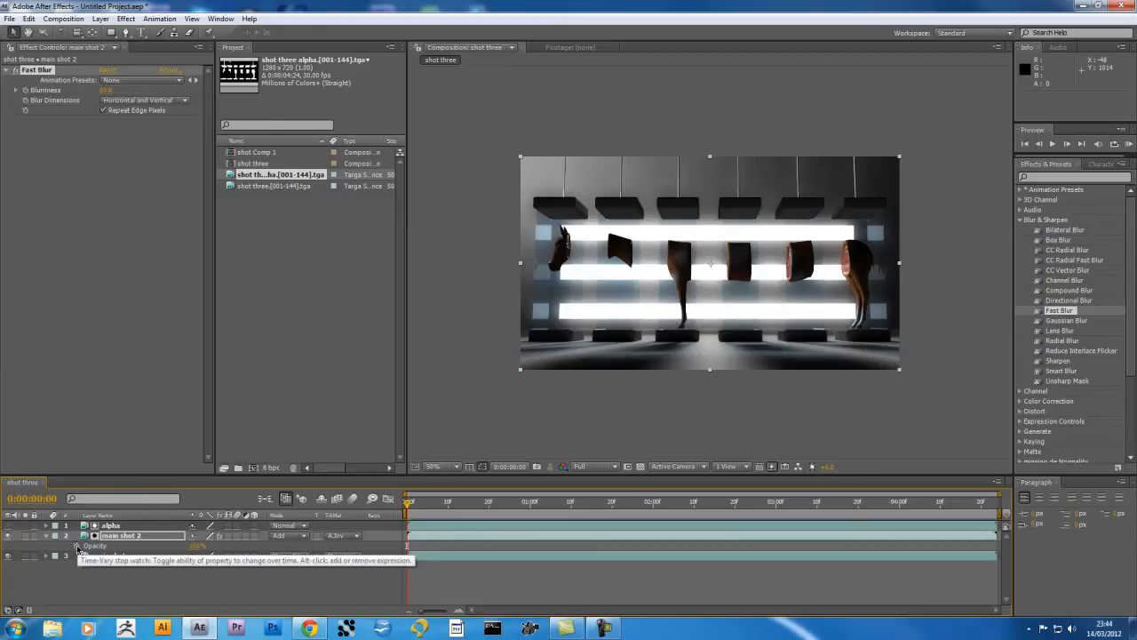
# - Rename the main shot 2 layer as glow and make a hidden duplicate of it
pyautogui.click(131, 537)
pyautogui.press('Return')
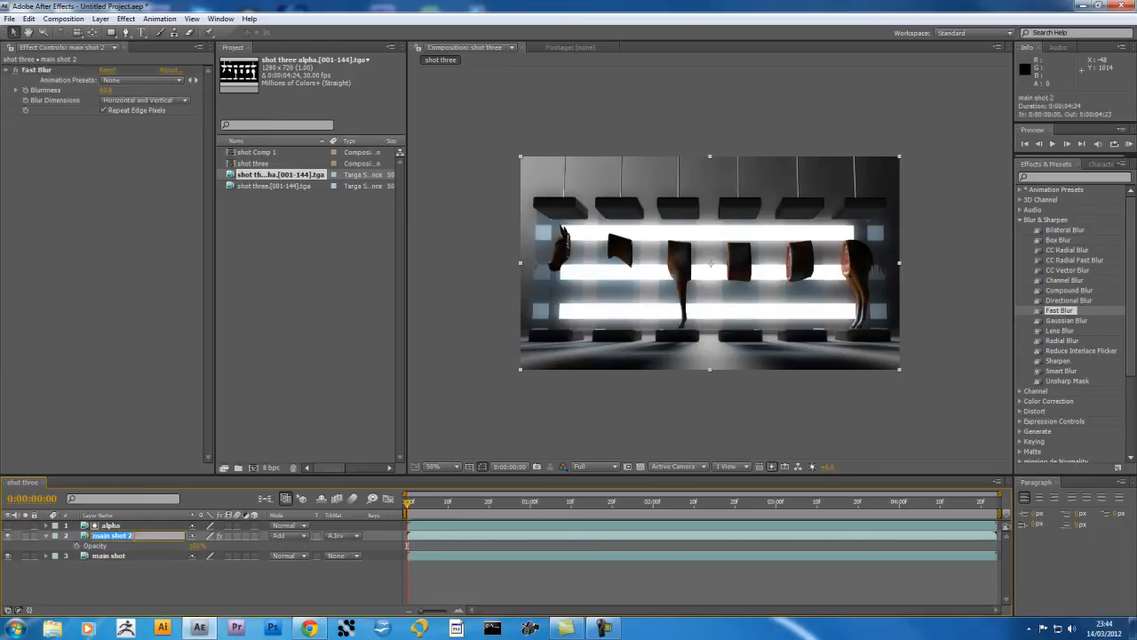
pyautogui.write('glow')
pyautogui.press('Return')
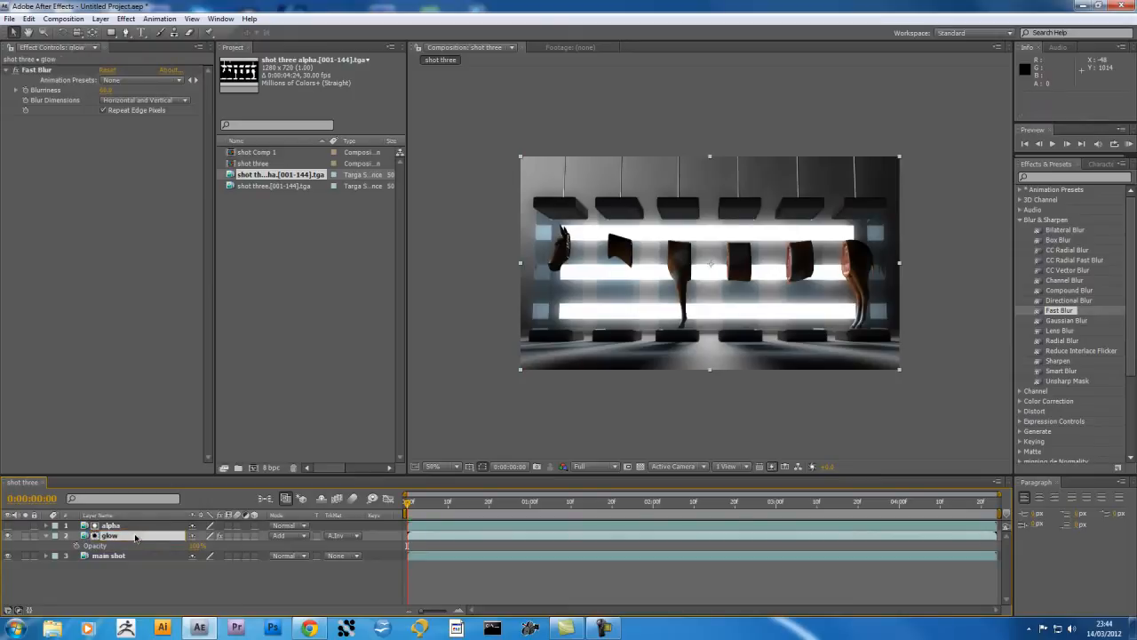
pyautogui.hotkey('ctrl', 'd')
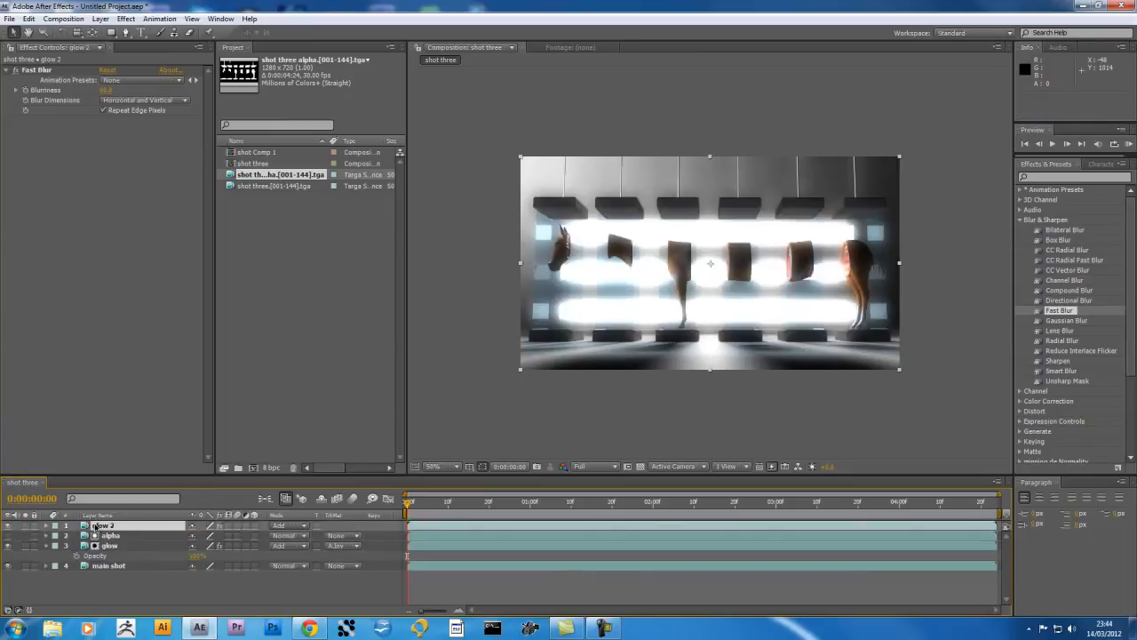
pyautogui.click(8, 525)
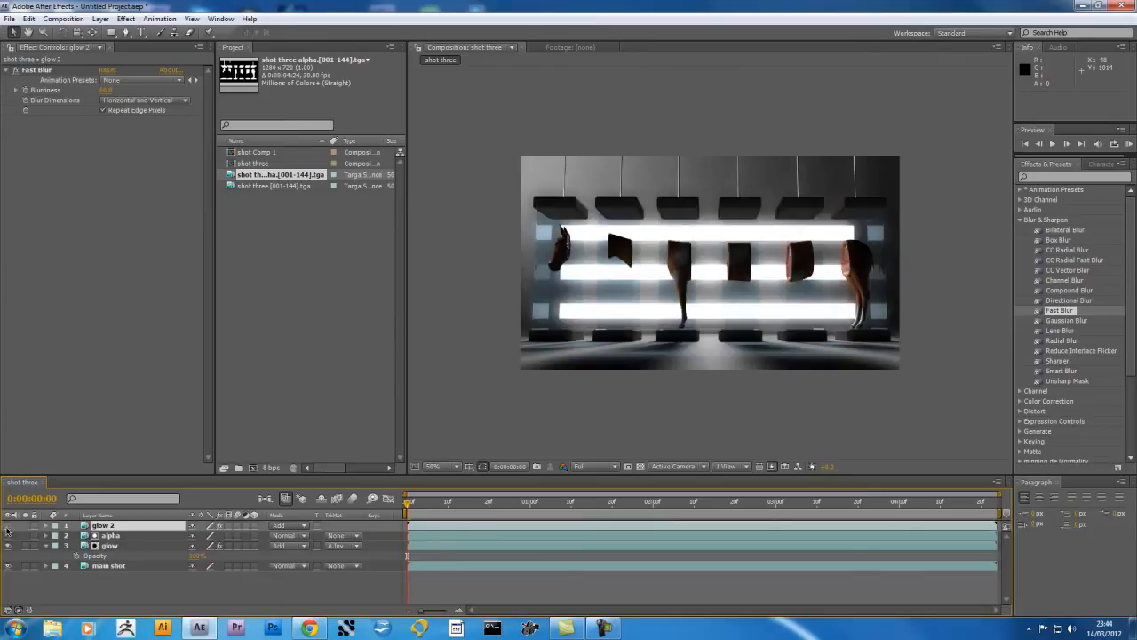
# - Lower the glow layer's Opacity to 0% and set an Opacity keyframe at the first frame
pyautogui.click(129, 545)
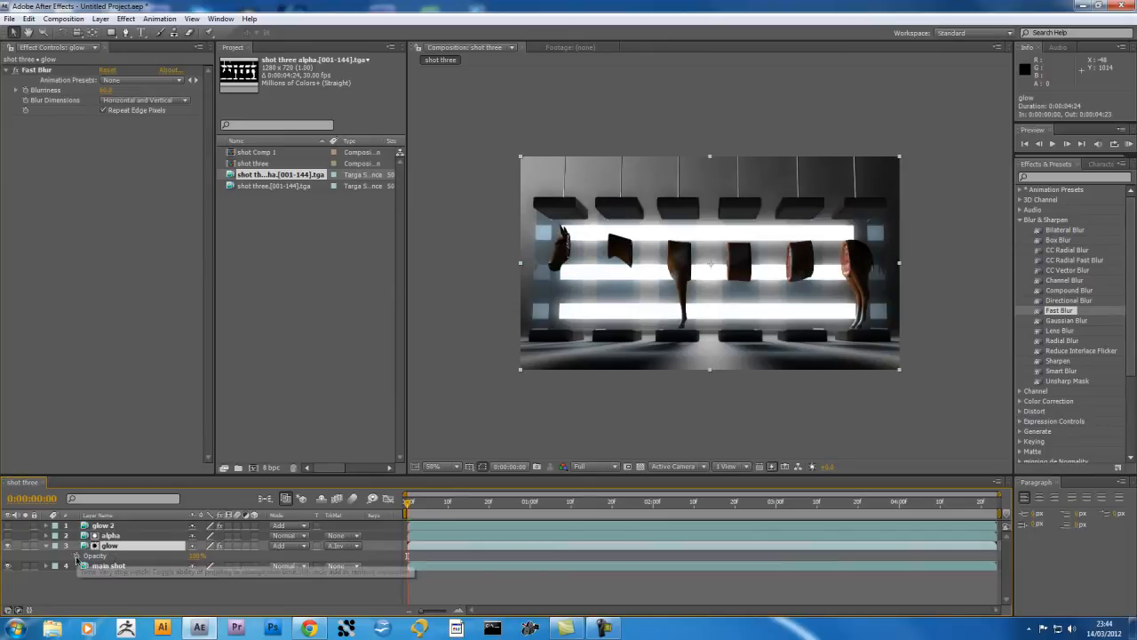
pyautogui.moveTo(197, 555); pyautogui.dragTo(107, 546)
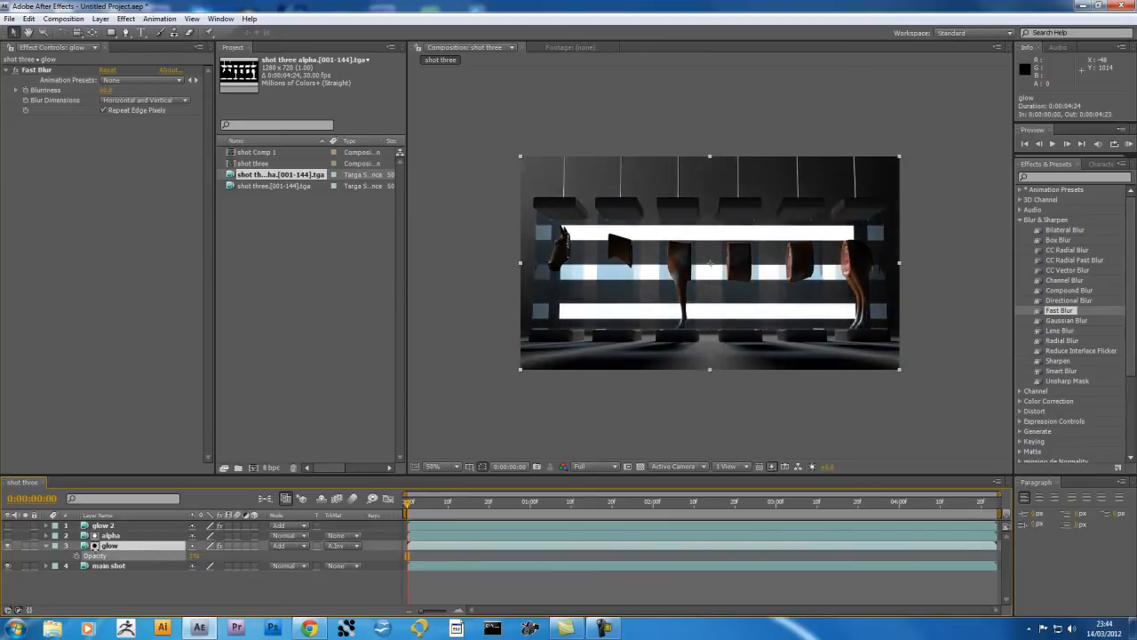
pyautogui.click(76, 555)
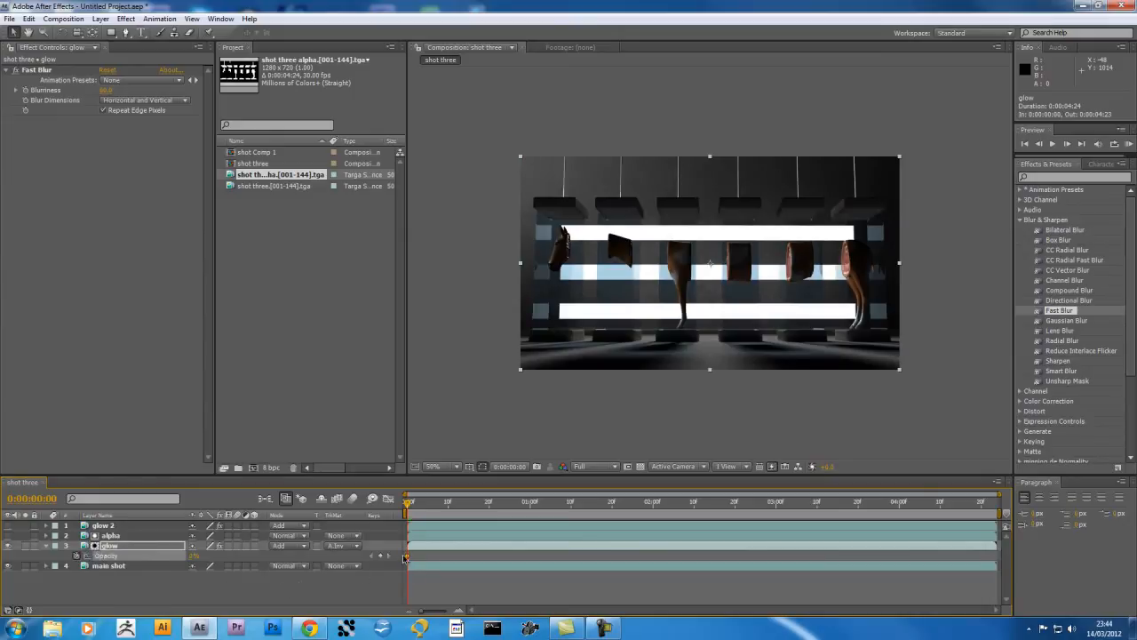
pyautogui.moveTo(200, 558); pyautogui.dragTo(78, 560)
pyautogui.moveTo(408, 560)
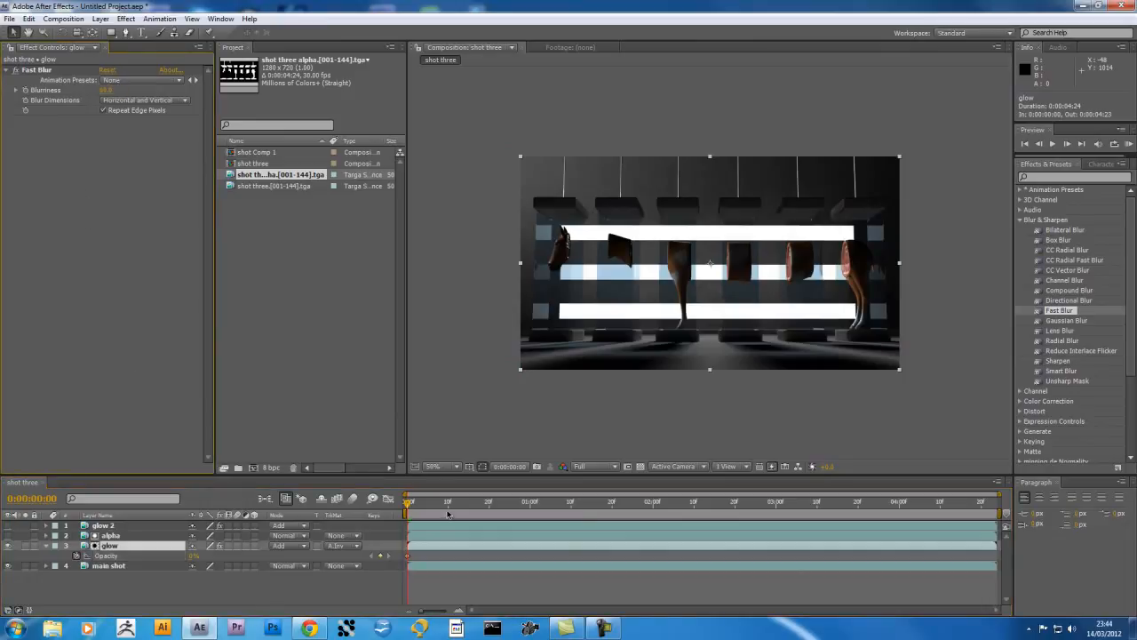
# - Set the glow layer's Opacity to 100% at 0:00:01:00 and scrub through the fade
pyautogui.moveTo(407, 506); pyautogui.dragTo(529, 517)
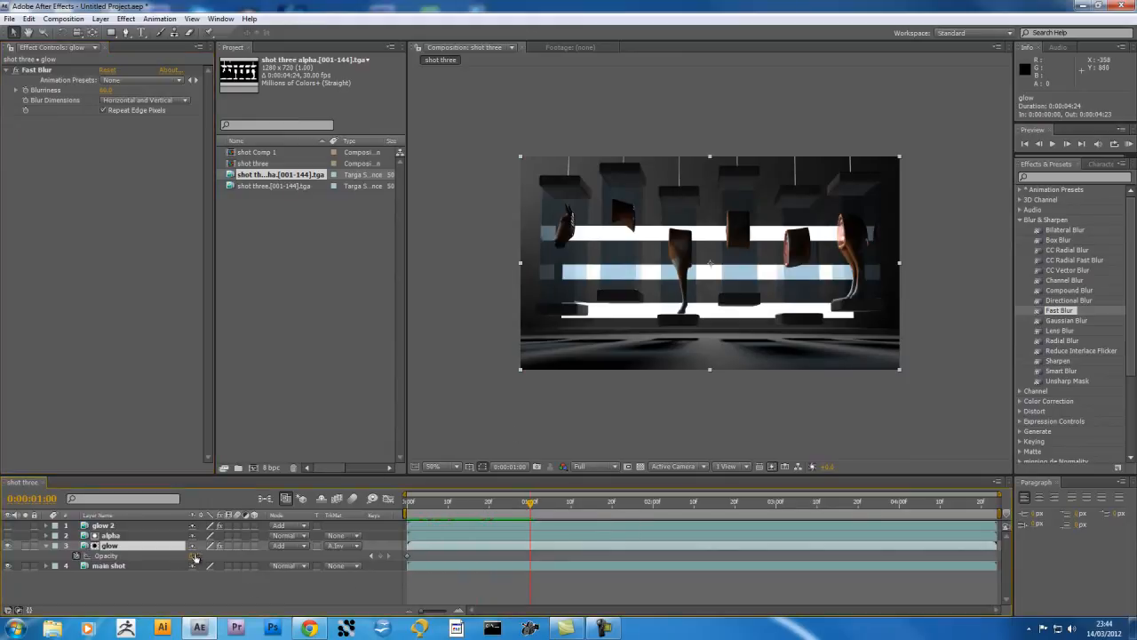
pyautogui.moveTo(194, 556); pyautogui.dragTo(255, 555)
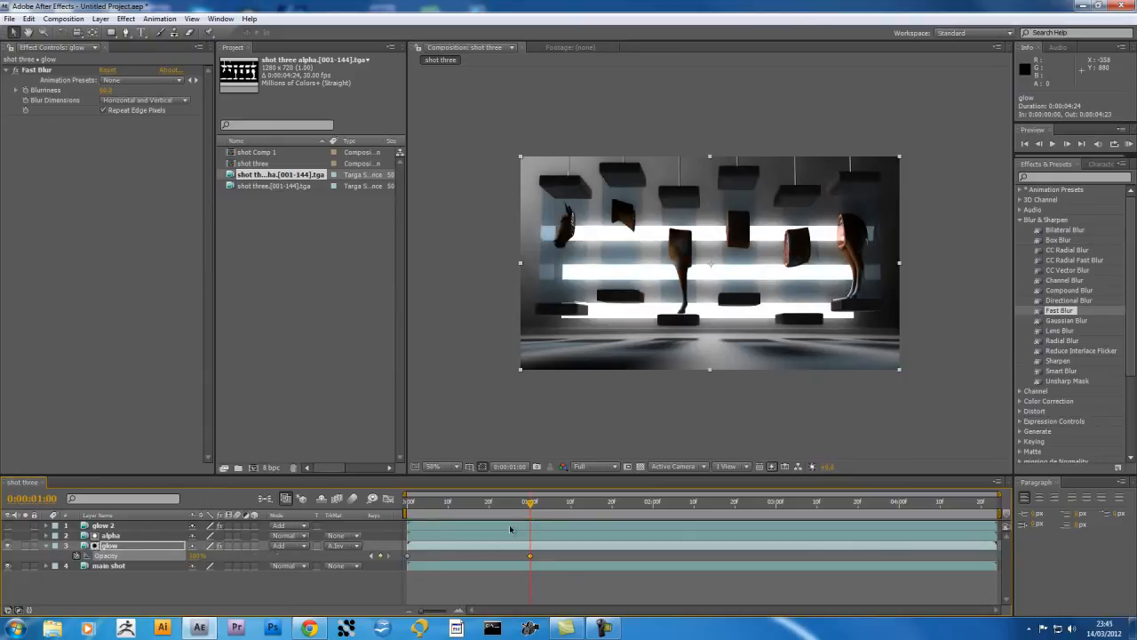
pyautogui.moveTo(531, 504); pyautogui.dragTo(530, 528)
# - Make the glow 2 layer visible, reveal its Opacity and raise its Fast Blur Blurriness to about 244
pyautogui.click(9, 525)
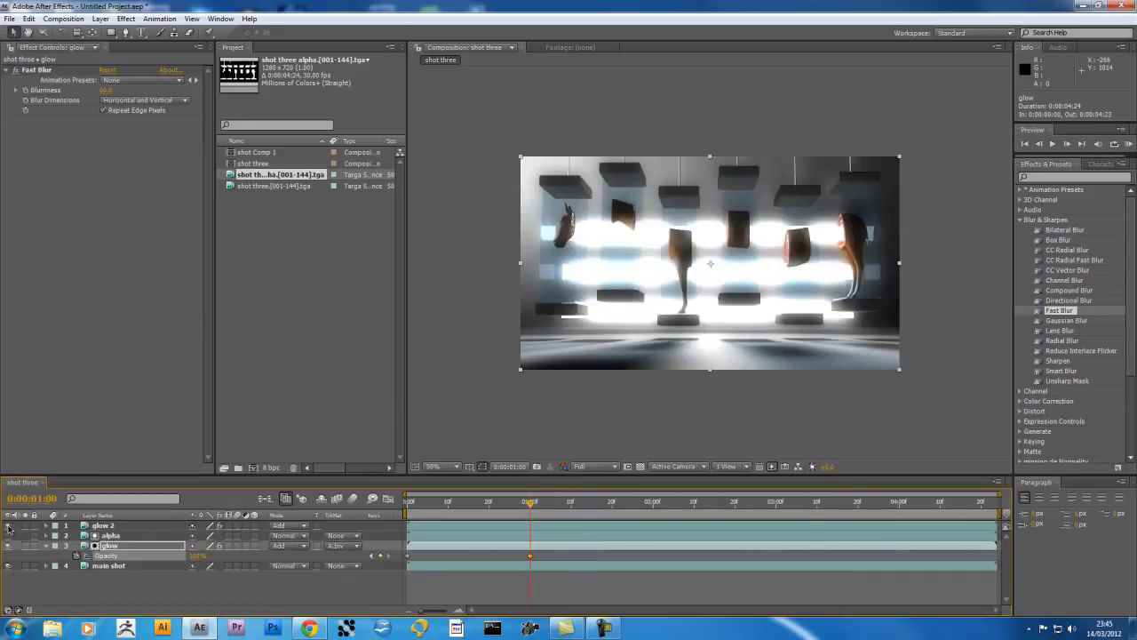
pyautogui.click(9, 525)
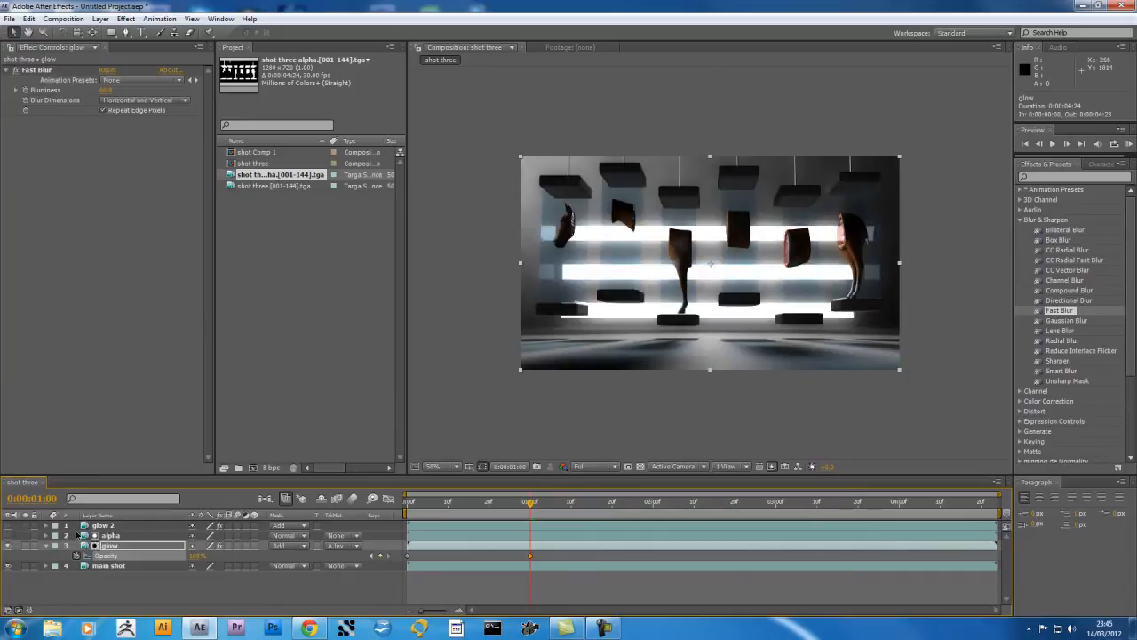
pyautogui.click(102, 526)
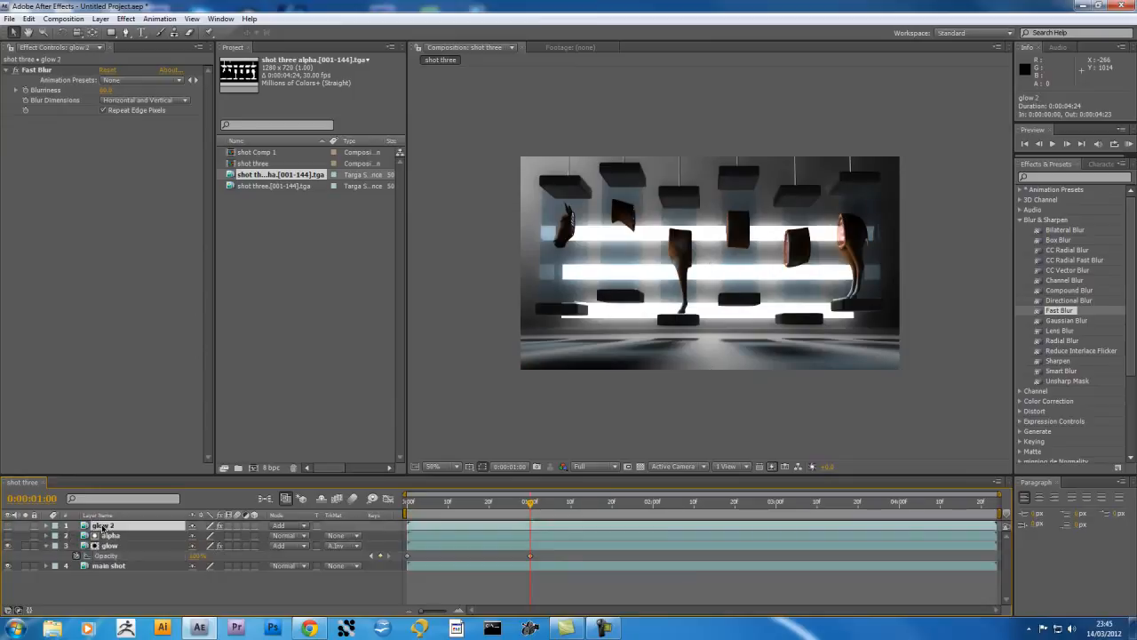
pyautogui.press('t')
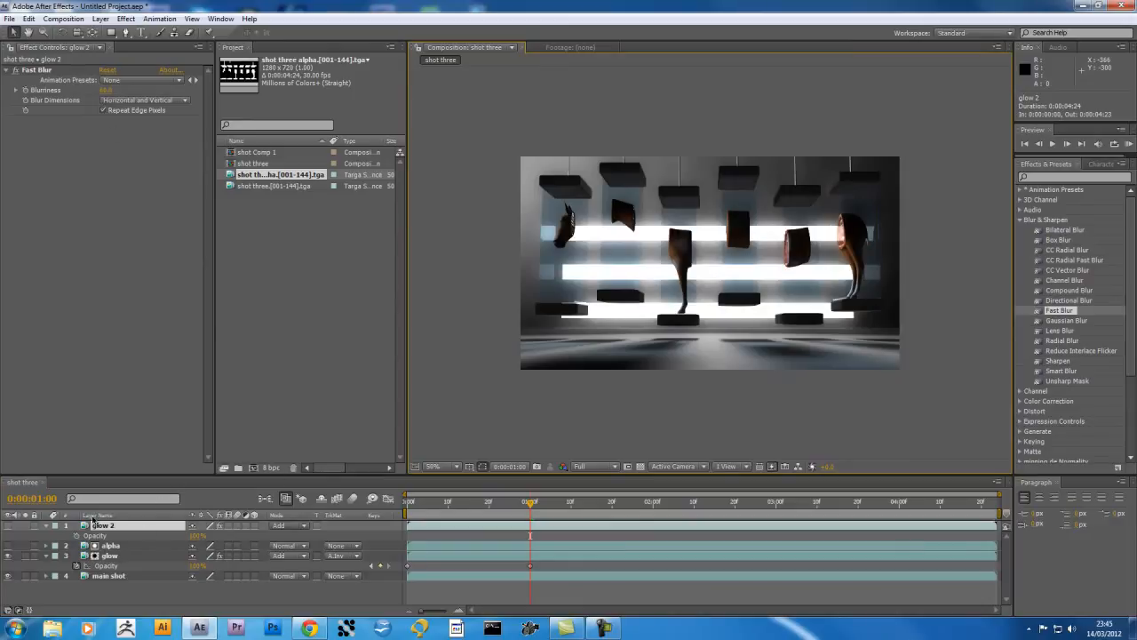
pyautogui.click(8, 526)
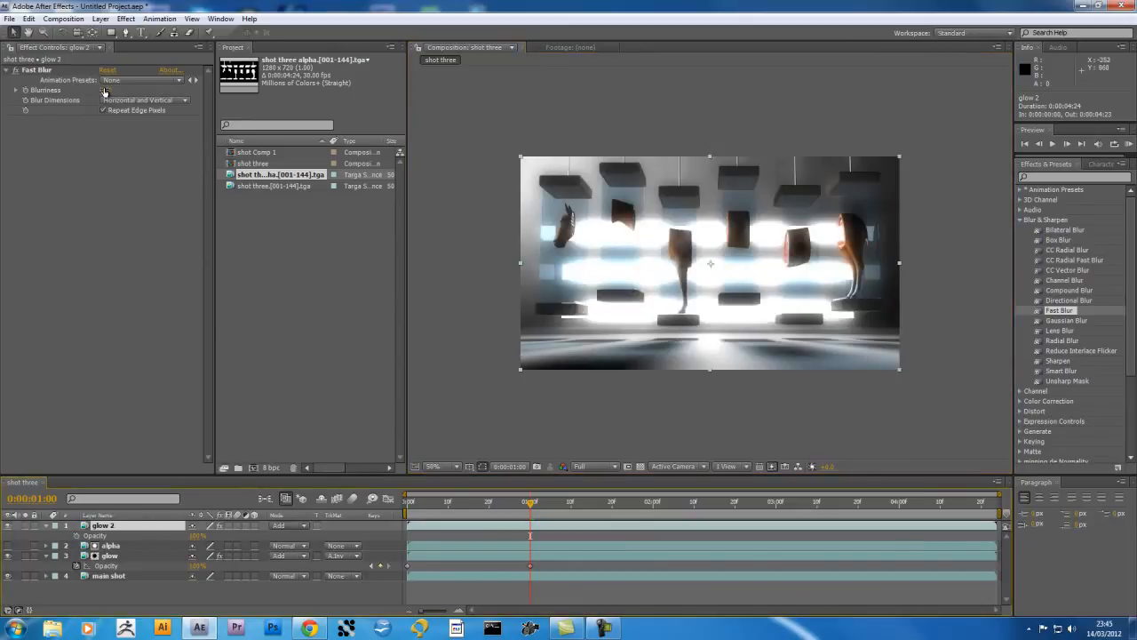
pyautogui.moveTo(105, 89); pyautogui.dragTo(197, 93)
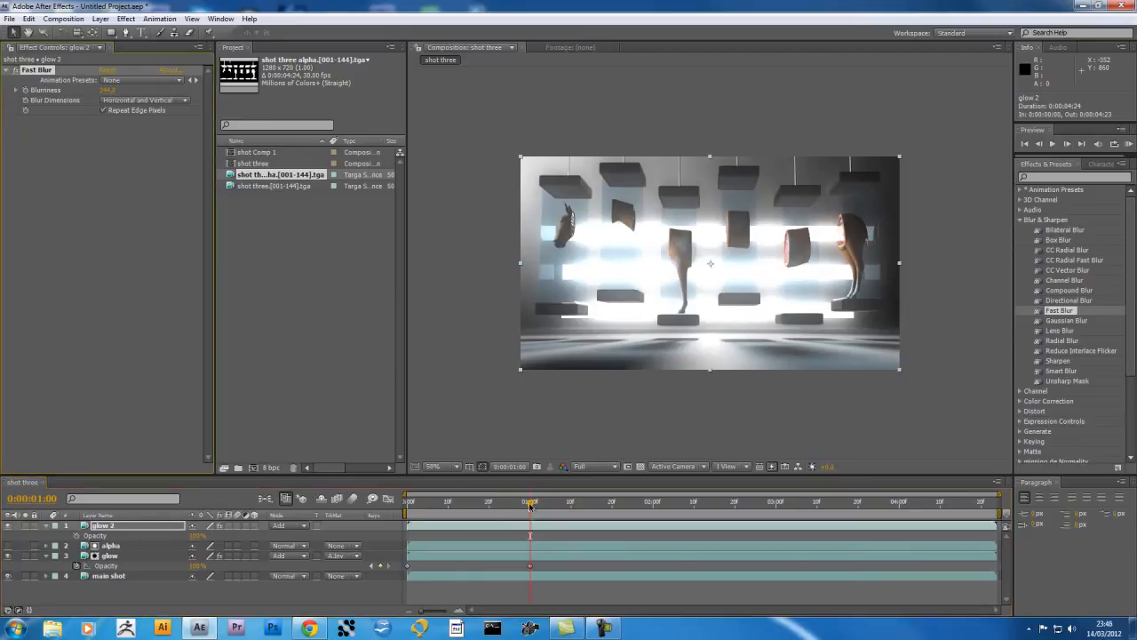
# - Keyframe glow 2's Opacity to rise from 0% at 0:00:01:00 to slightly below full at 0:00:01:29
pyautogui.moveTo(529, 506); pyautogui.dragTo(650, 518)
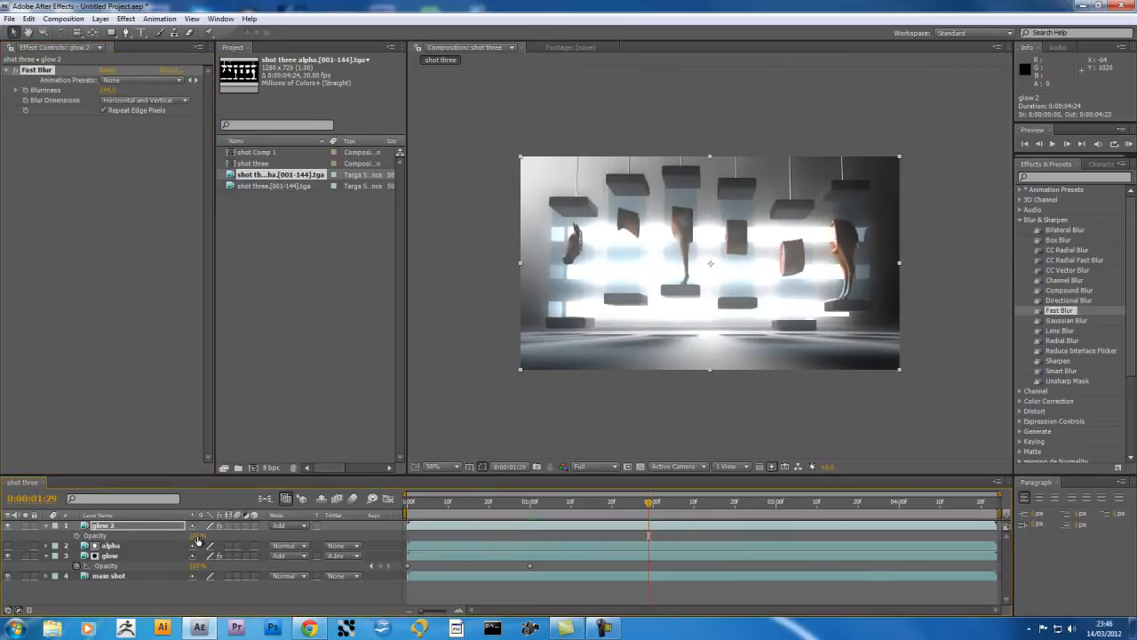
pyautogui.moveTo(198, 539); pyautogui.dragTo(169, 539)
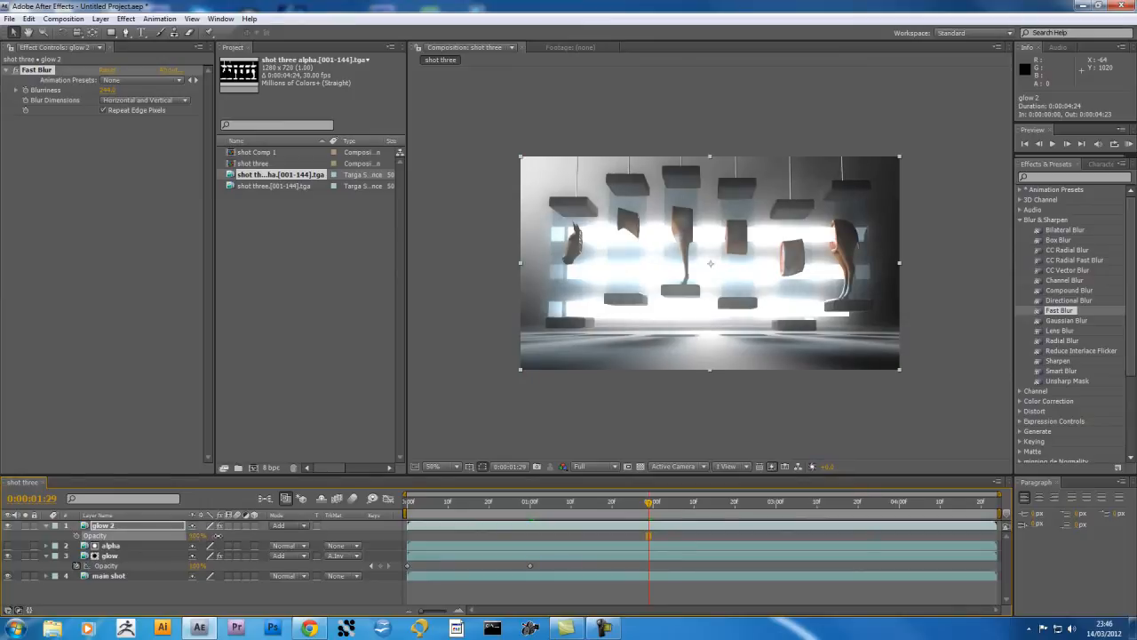
pyautogui.click(76, 536)
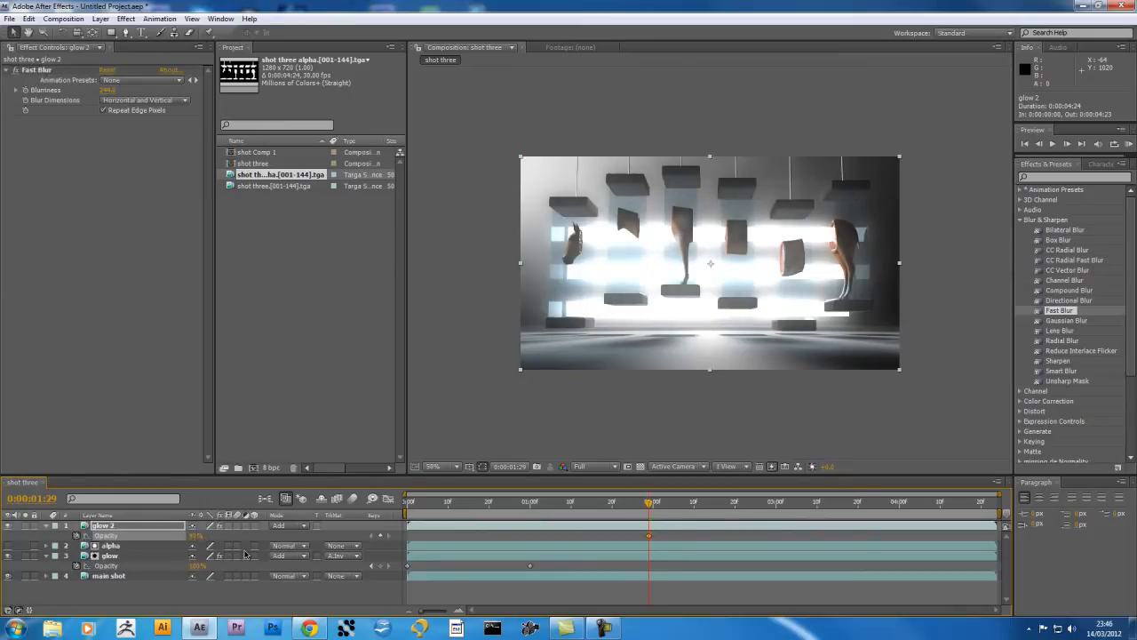
pyautogui.moveTo(650, 504); pyautogui.dragTo(530, 517)
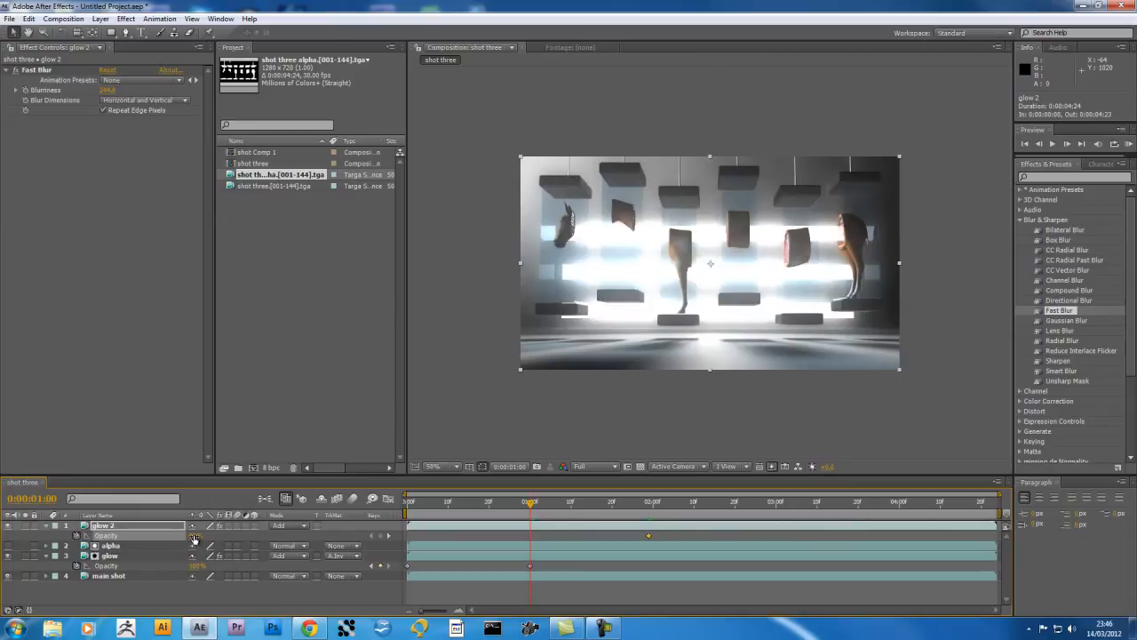
pyautogui.moveTo(194, 539); pyautogui.dragTo(122, 537)
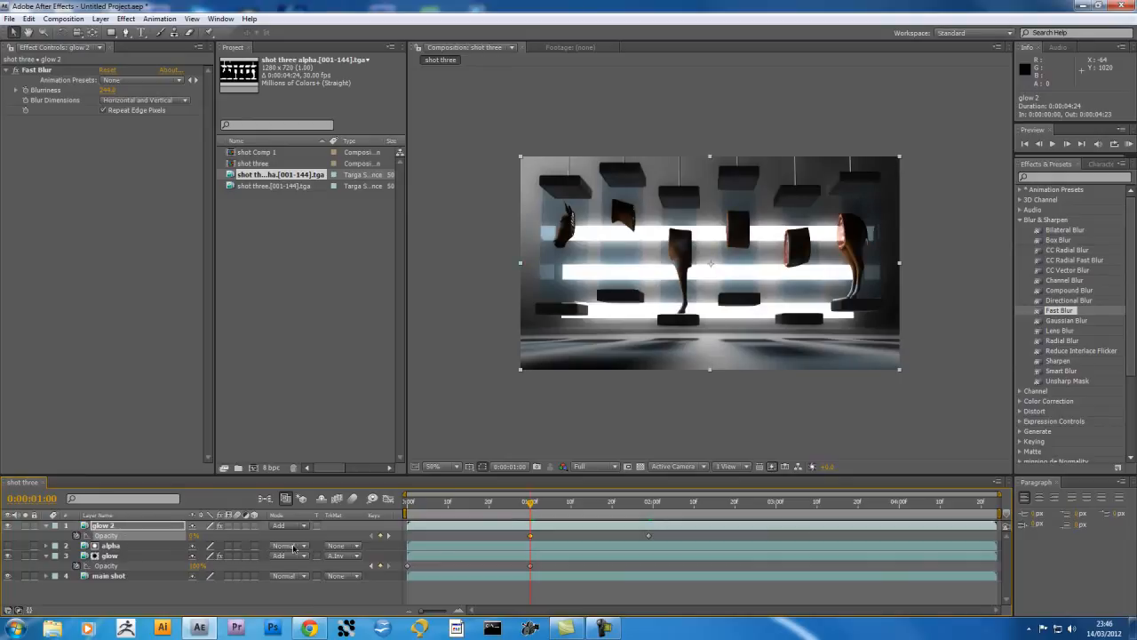
pyautogui.moveTo(535, 507); pyautogui.dragTo(649, 548)
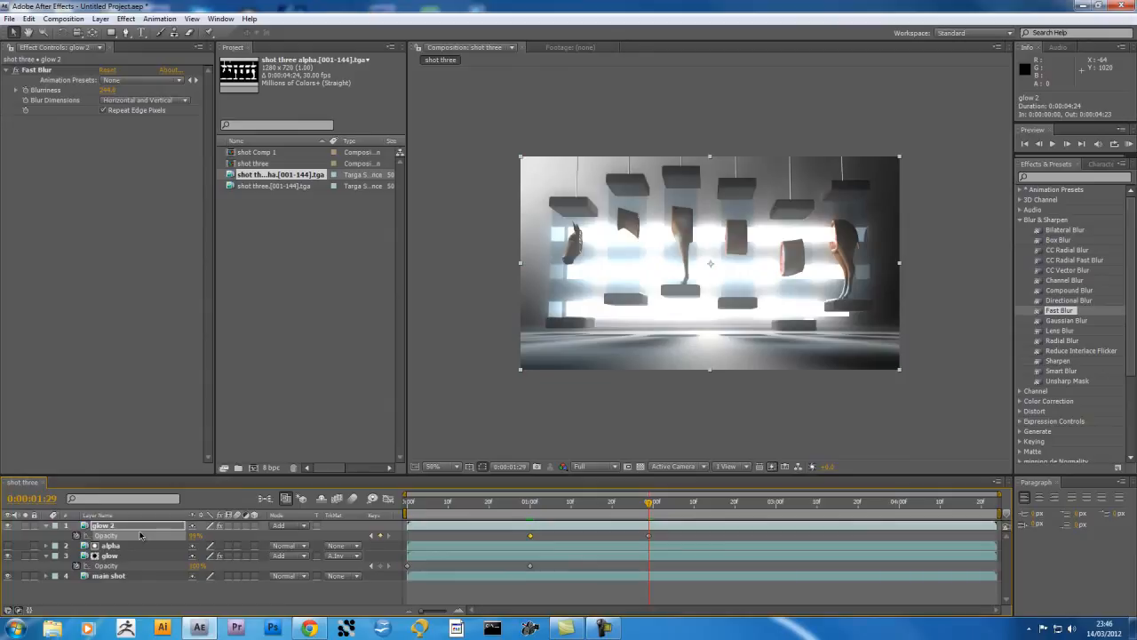
pyautogui.hotkey('ctrl', 'd')
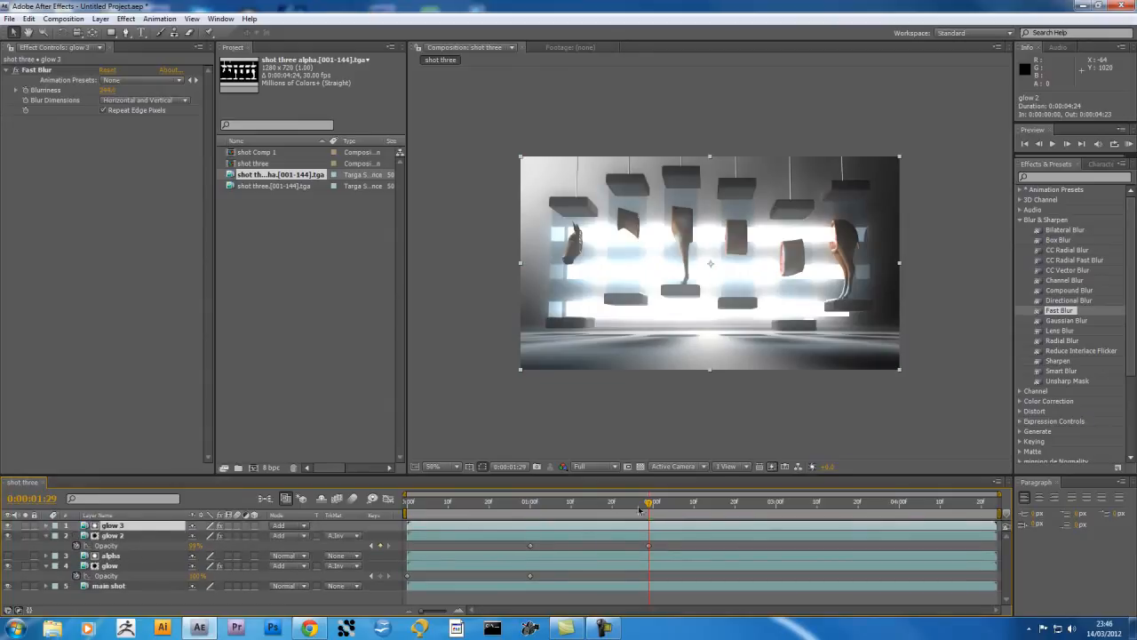
pyautogui.press('Delete')
# - Pre-compose the glow 2, alpha, glow and main shot layers together, moving all attributes into the new composition
pyautogui.click(95, 526)
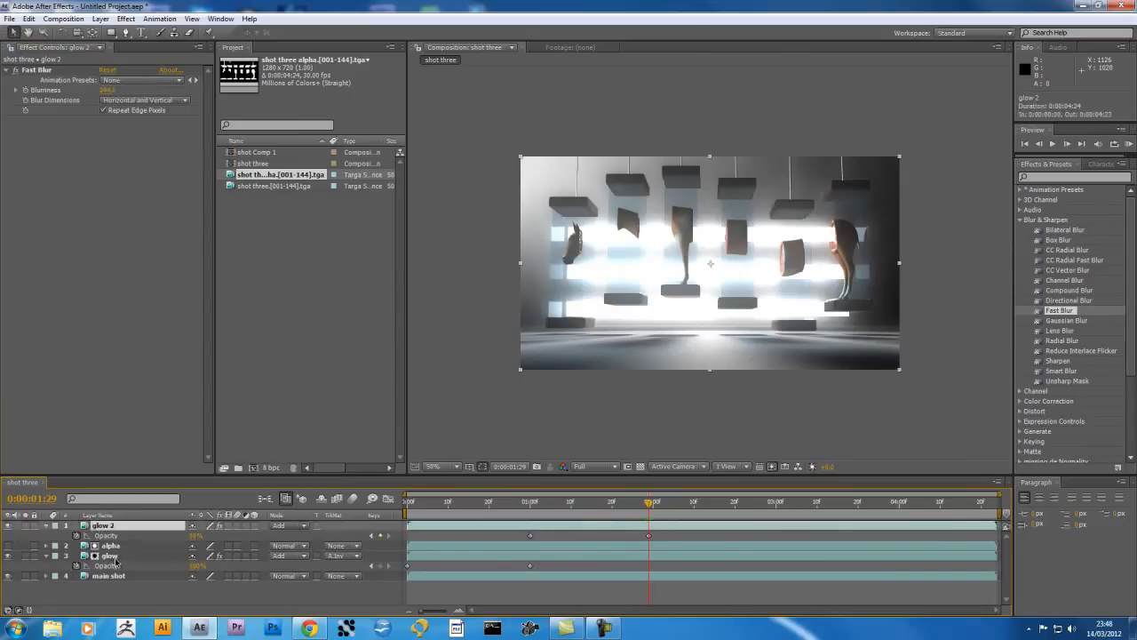
pyautogui.keyDown('ctrl'); pyautogui.click(113, 547); pyautogui.keyUp('ctrl')
pyautogui.keyDown('ctrl'); pyautogui.click(115, 557); pyautogui.keyUp('ctrl')
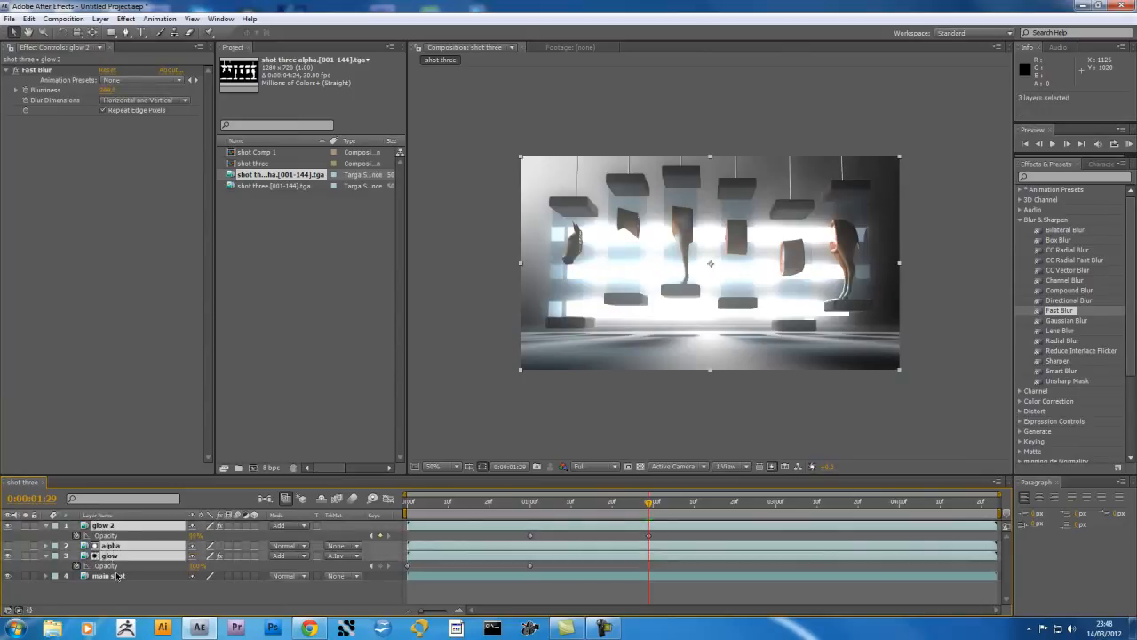
pyautogui.keyDown('ctrl'); pyautogui.click(113, 577); pyautogui.keyUp('ctrl')
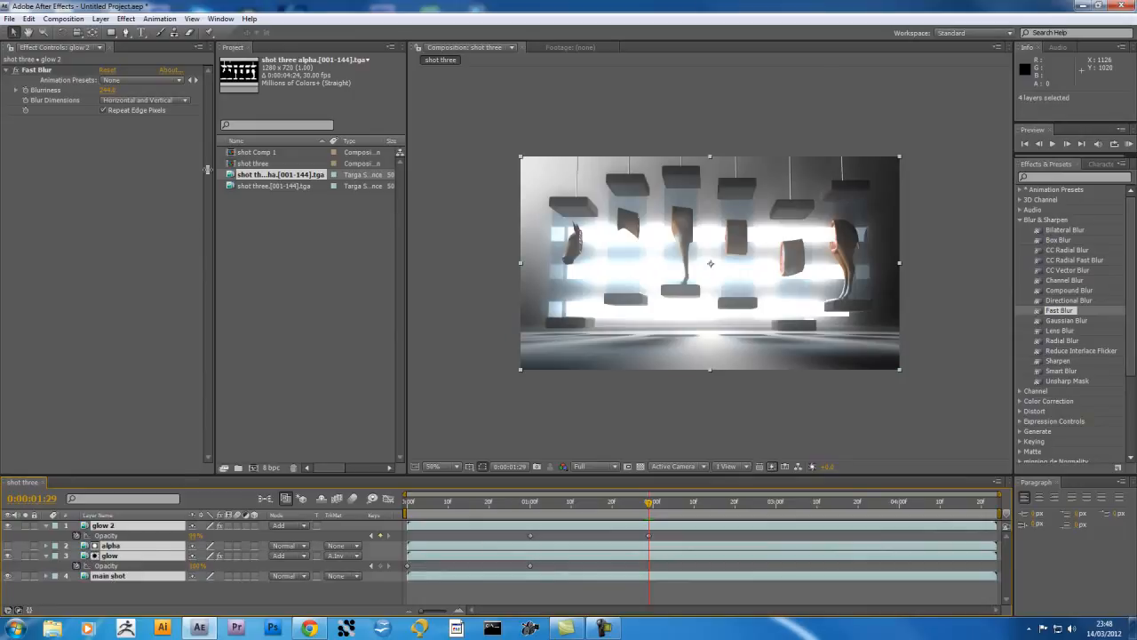
pyautogui.click(99, 19)
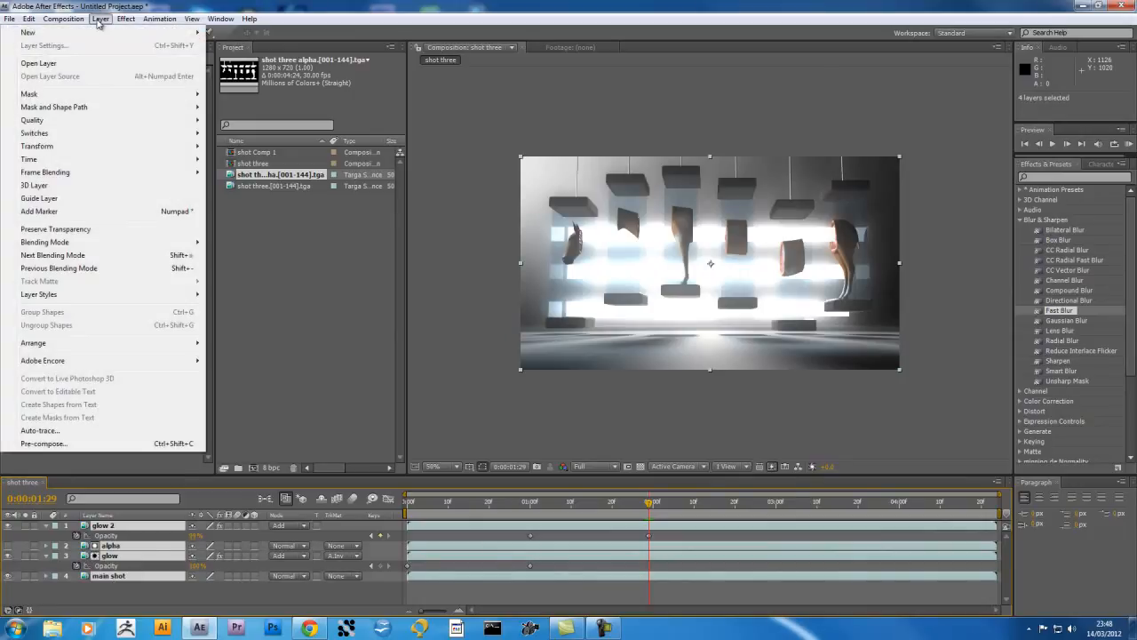
pyautogui.click(52, 444)
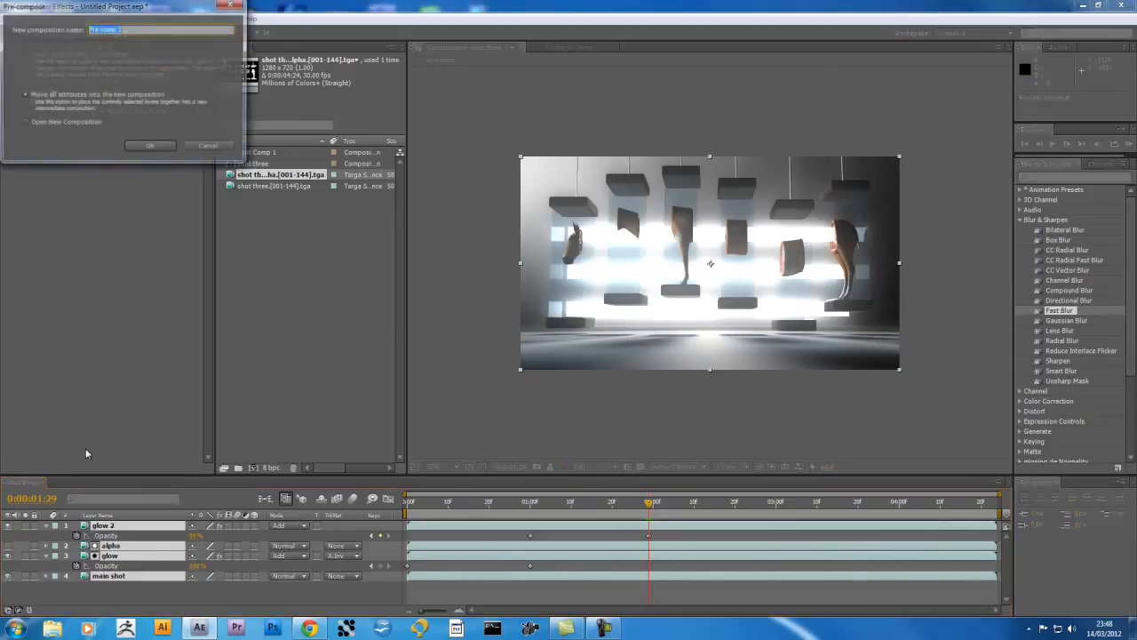
pyautogui.click(154, 147)
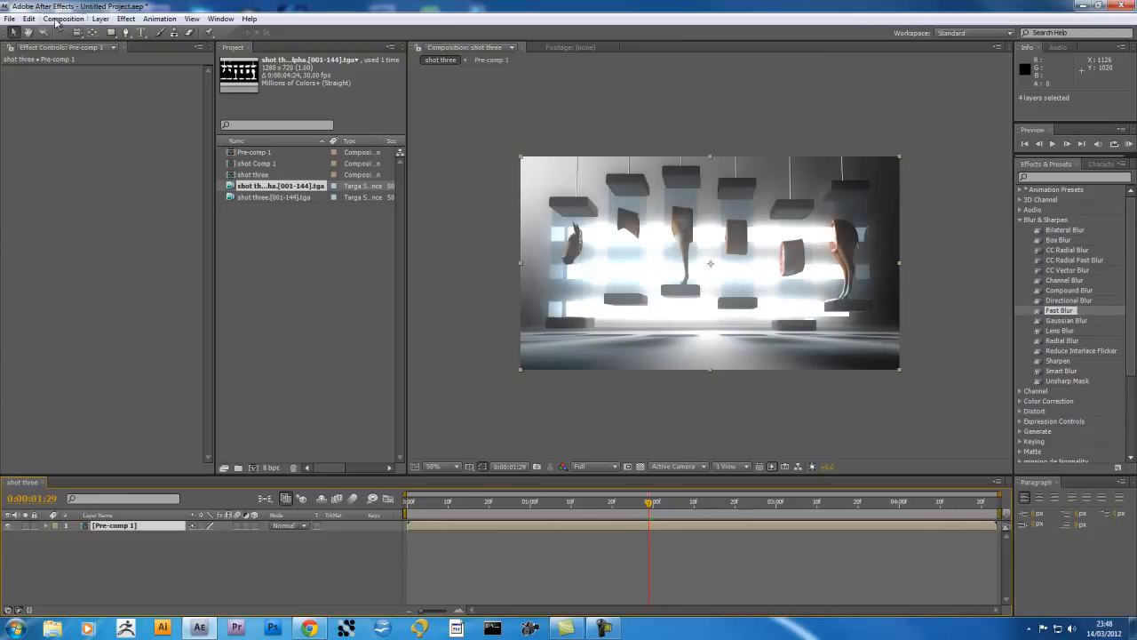
# - Add an adjustment layer above the pre-composed layer and trim its start to 0:00:01:29
pyautogui.click(101, 19)
pyautogui.moveTo(140, 33)
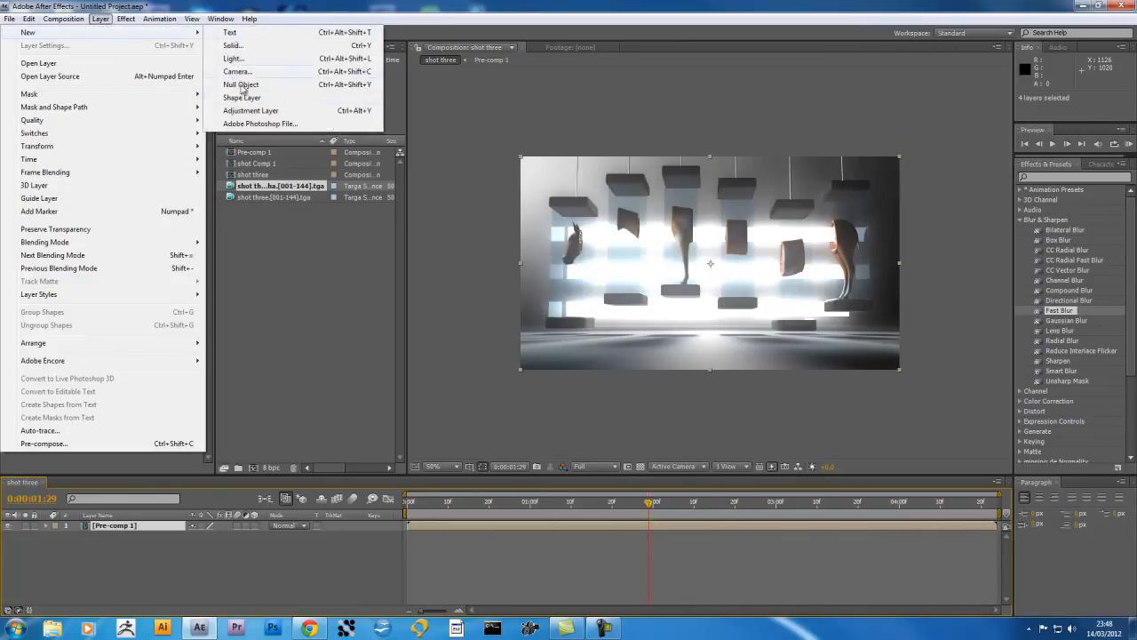
pyautogui.click(247, 113)
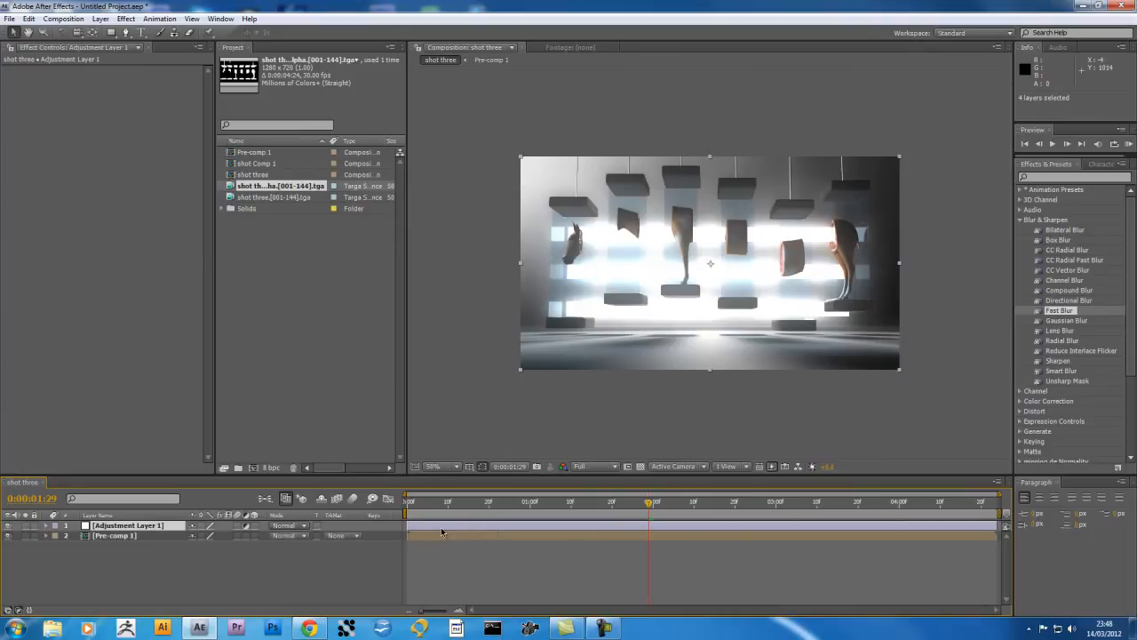
pyautogui.moveTo(407, 525); pyautogui.dragTo(649, 528)
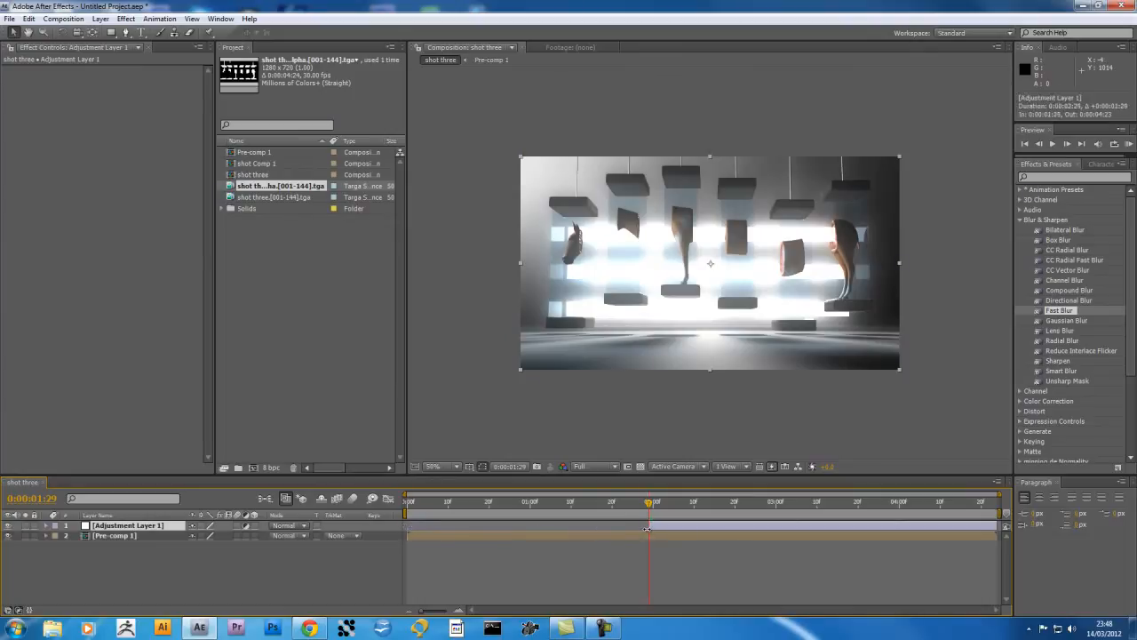
# - Apply the Fast Blur and Levels effects to the adjustment layer
pyautogui.moveTo(1060, 313); pyautogui.dragTo(676, 522)
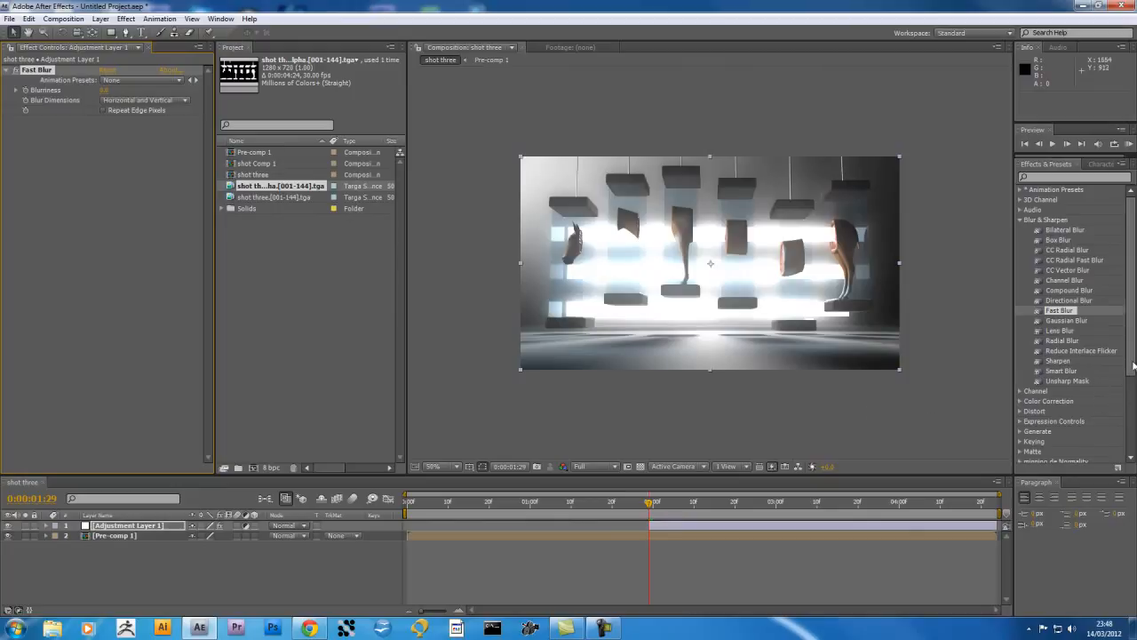
pyautogui.scroll(-4, 1111, 391)
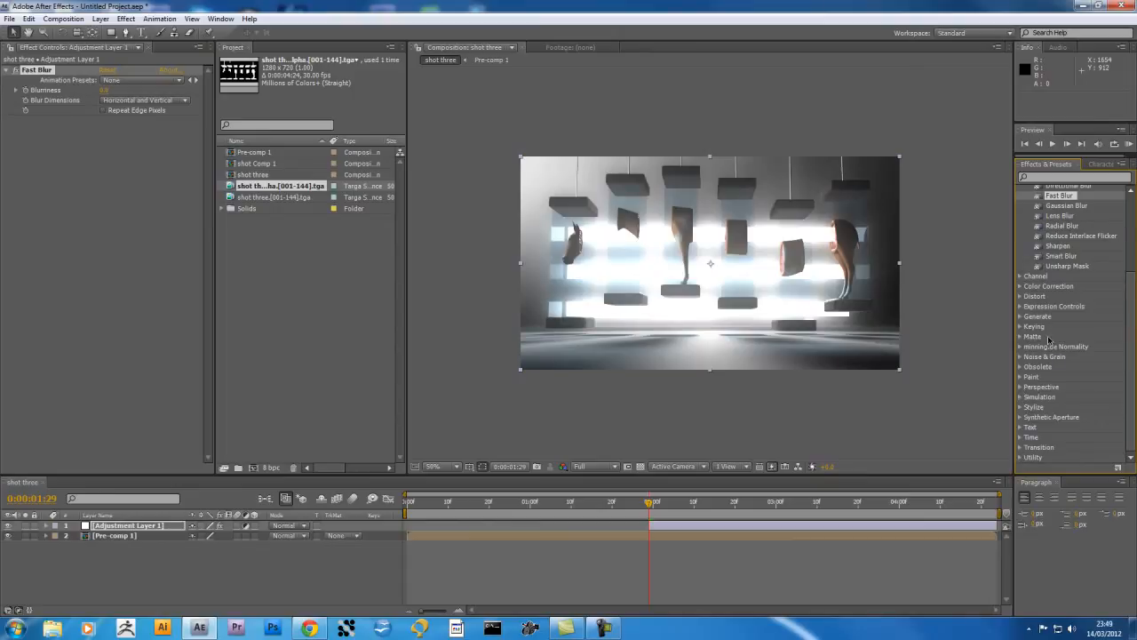
pyautogui.click(1055, 177)
pyautogui.write('level')
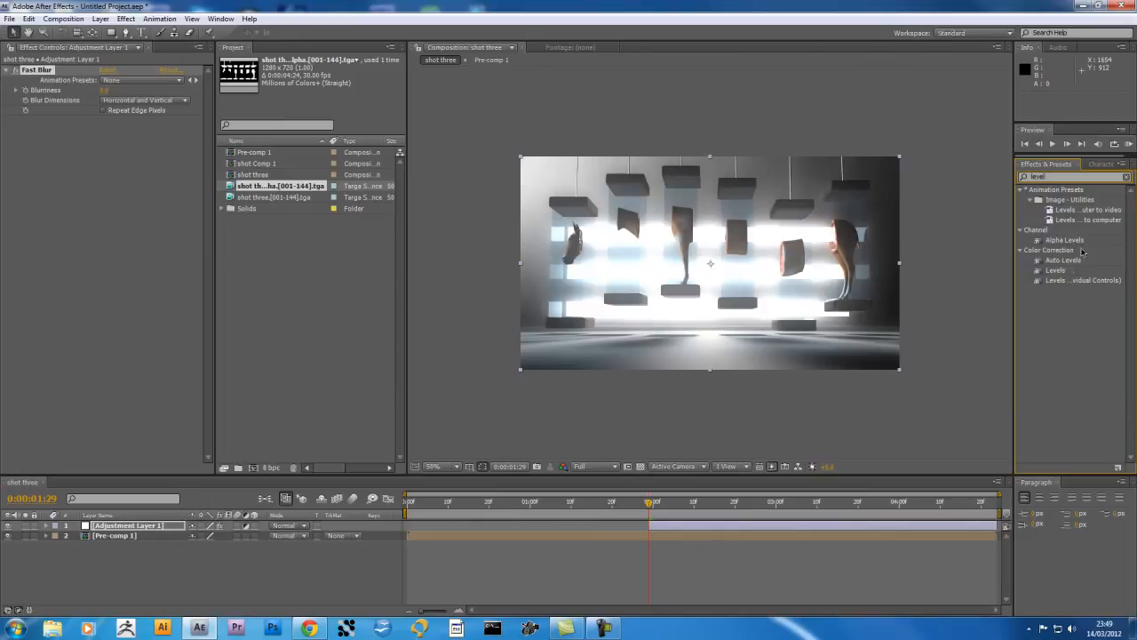
pyautogui.moveTo(1062, 271); pyautogui.dragTo(676, 526)
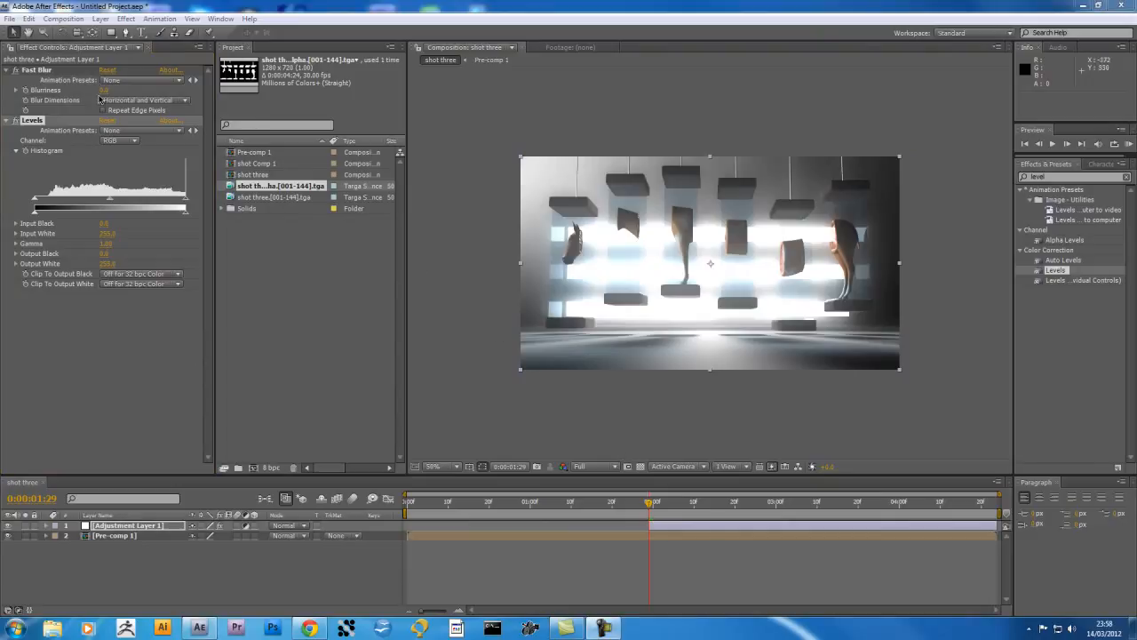
# - Raise the adjustment layer's Blurriness to about 79 with Repeat Edge Pixels on, and lower Levels Input White almost to 0
pyautogui.moveTo(106, 92); pyautogui.dragTo(158, 89)
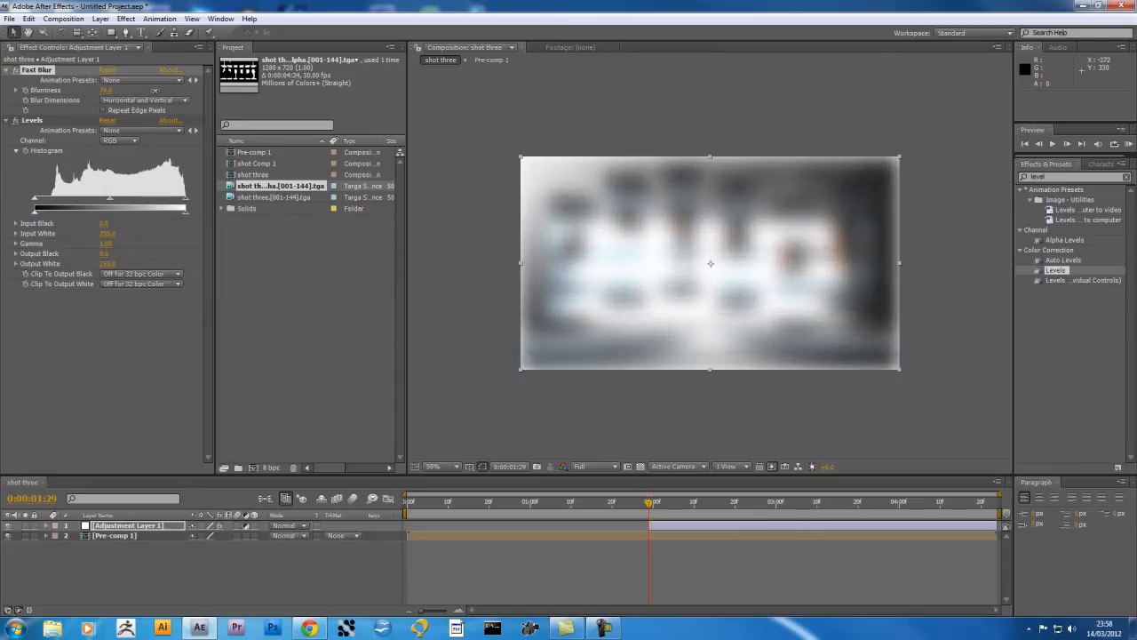
pyautogui.click(104, 111)
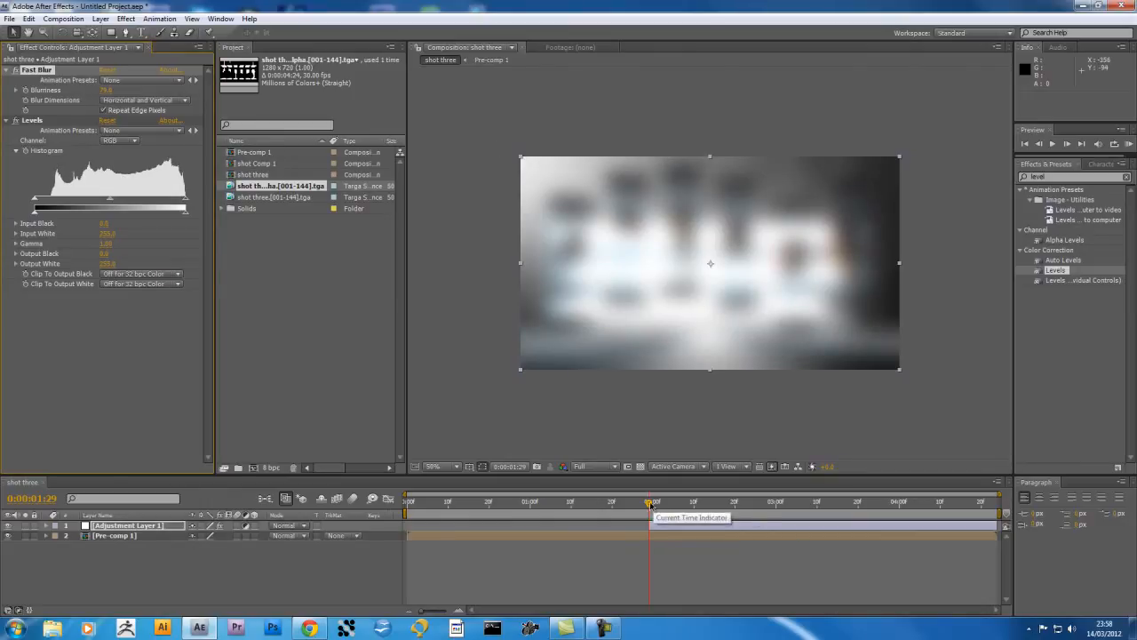
pyautogui.moveTo(187, 216); pyautogui.dragTo(36, 203)
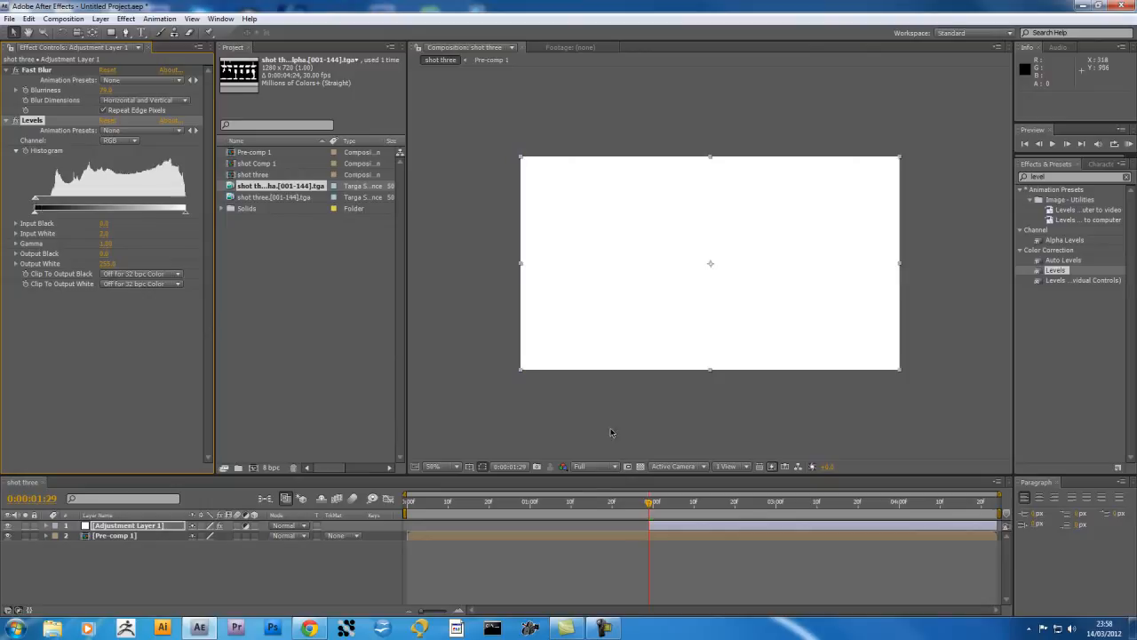
# - Keyframe Blurriness and the Levels Histogram at 0:00:04:20, and reset both effects at 0:00:01:29
pyautogui.moveTo(650, 506); pyautogui.dragTo(983, 522)
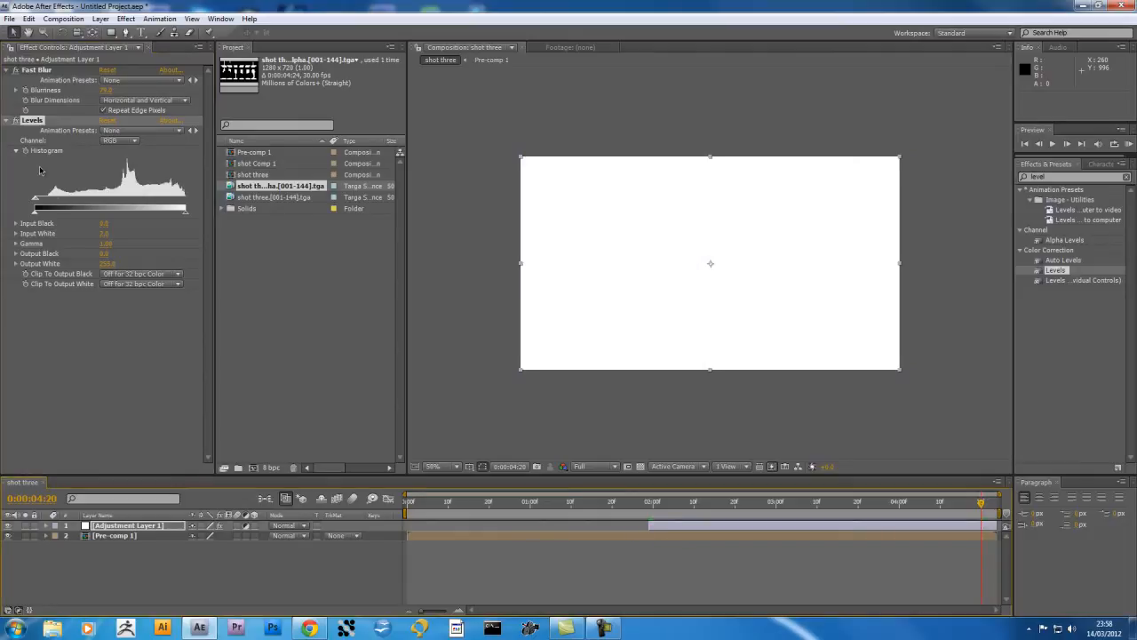
pyautogui.click(24, 90)
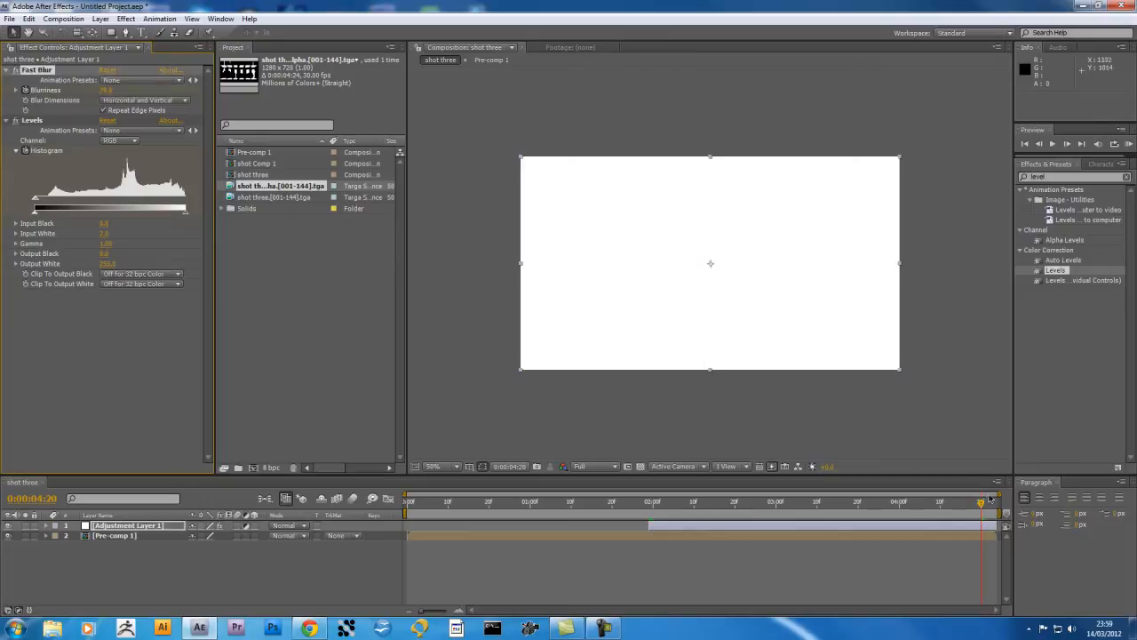
pyautogui.moveTo(983, 504); pyautogui.dragTo(653, 514)
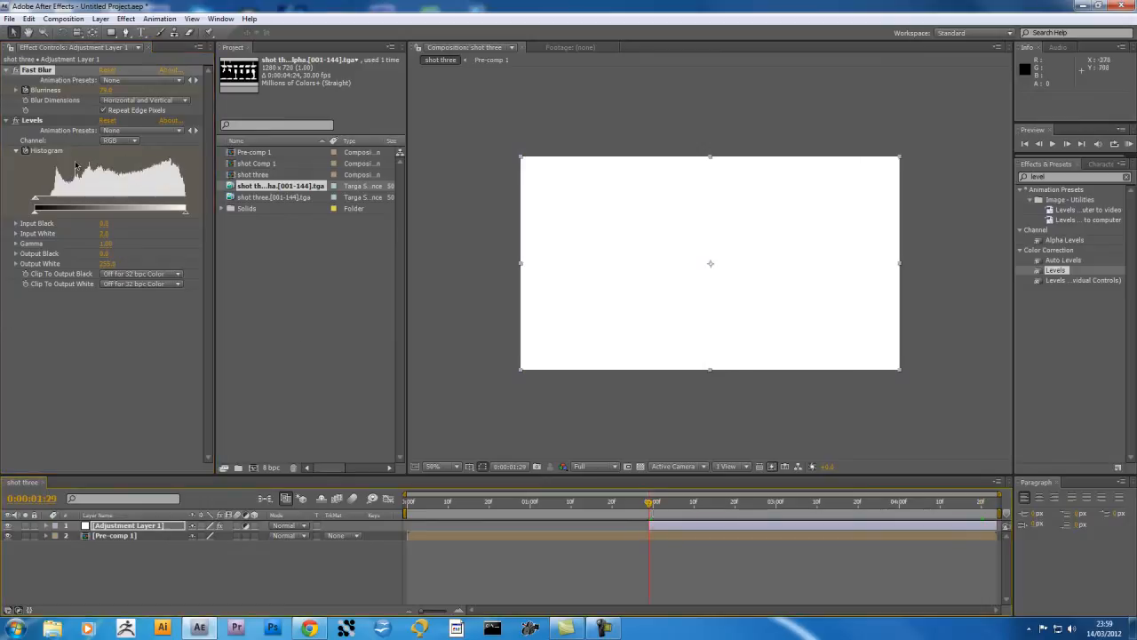
pyautogui.click(106, 122)
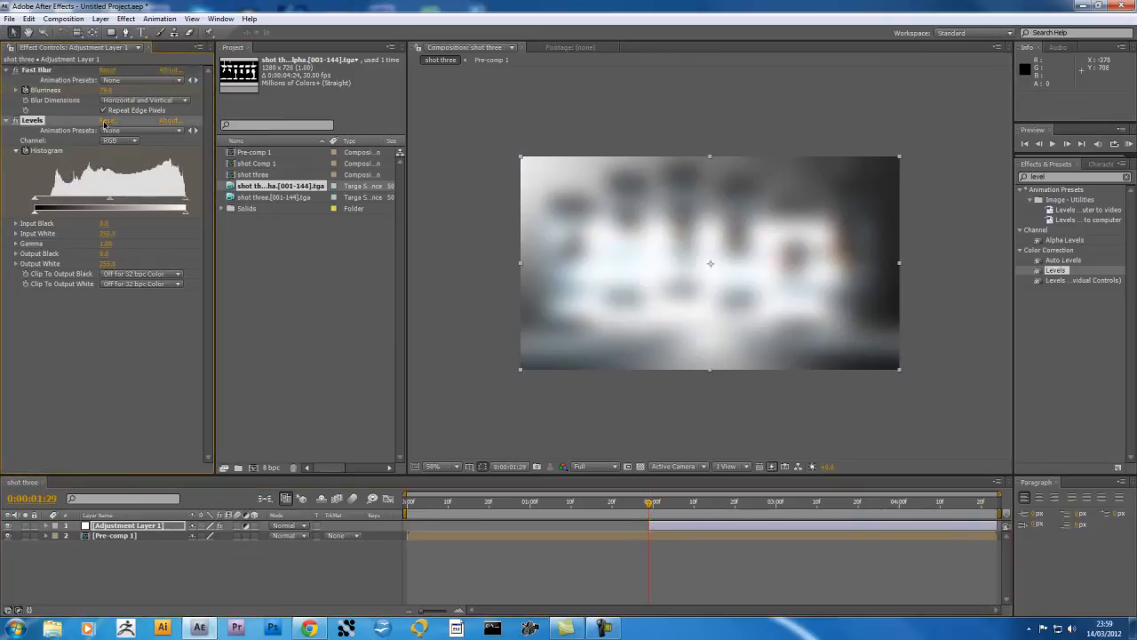
pyautogui.click(107, 70)
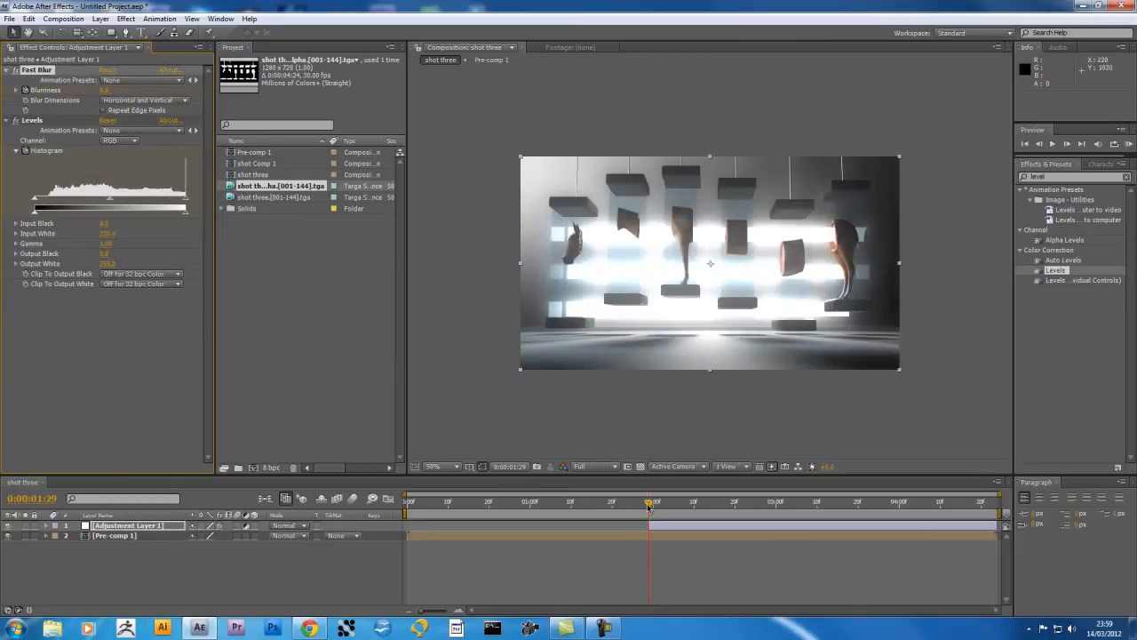
# - Preview the composition from the start and scrub through the animated glow
pyautogui.moveTo(649, 504); pyautogui.dragTo(388, 498)
pyautogui.click(1128, 143)
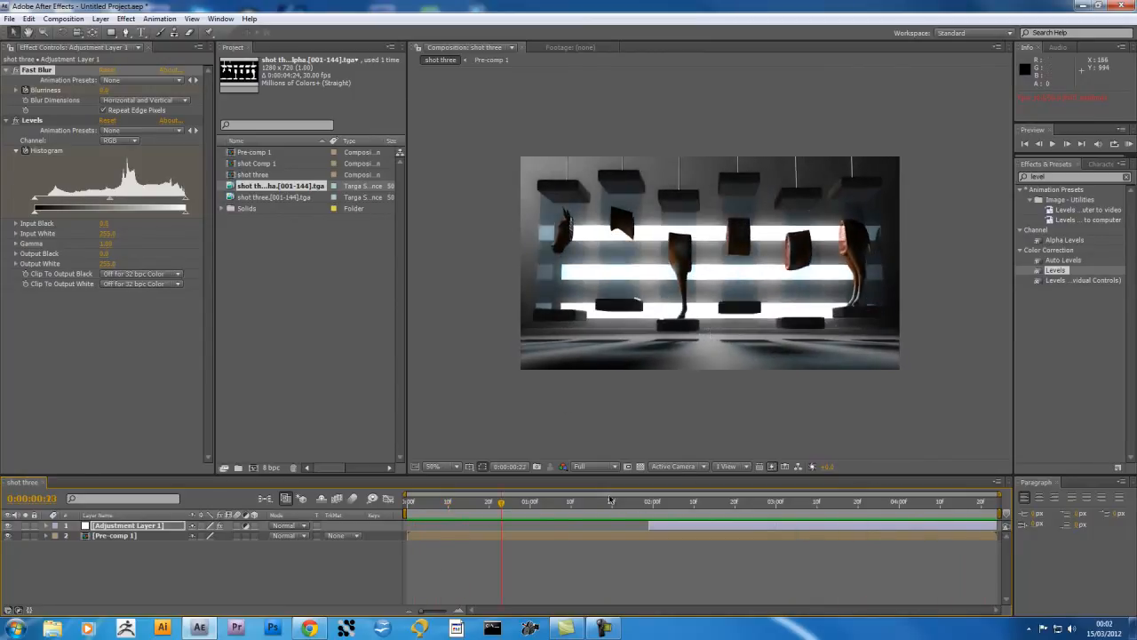
pyautogui.moveTo(500, 507); pyautogui.dragTo(582, 493)
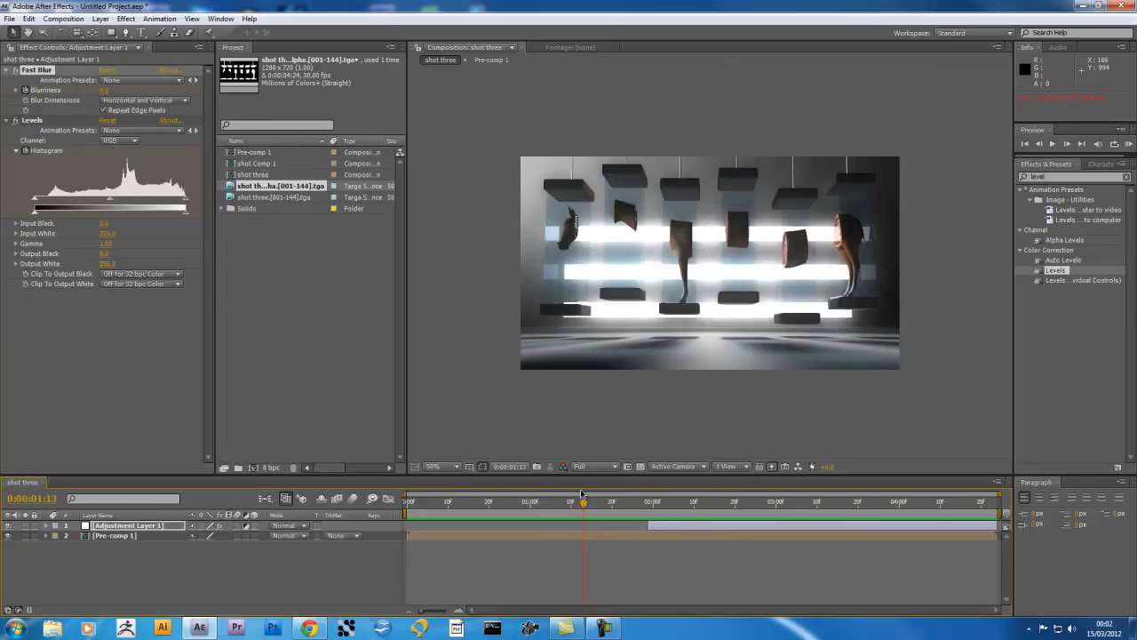
pyautogui.moveTo(582, 493); pyautogui.dragTo(420, 496)
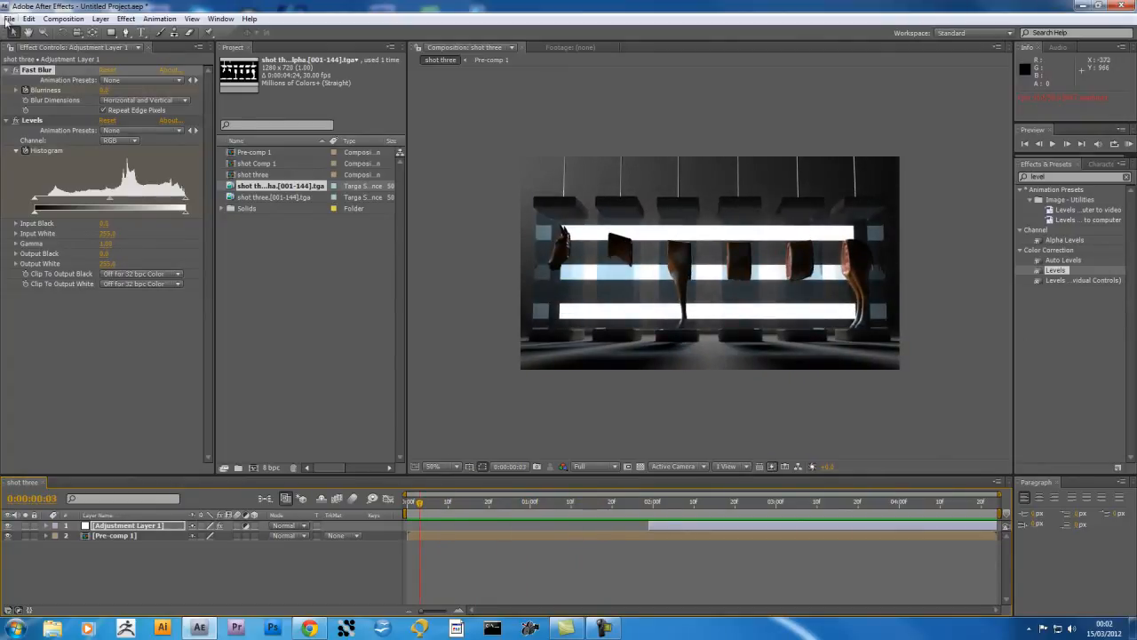